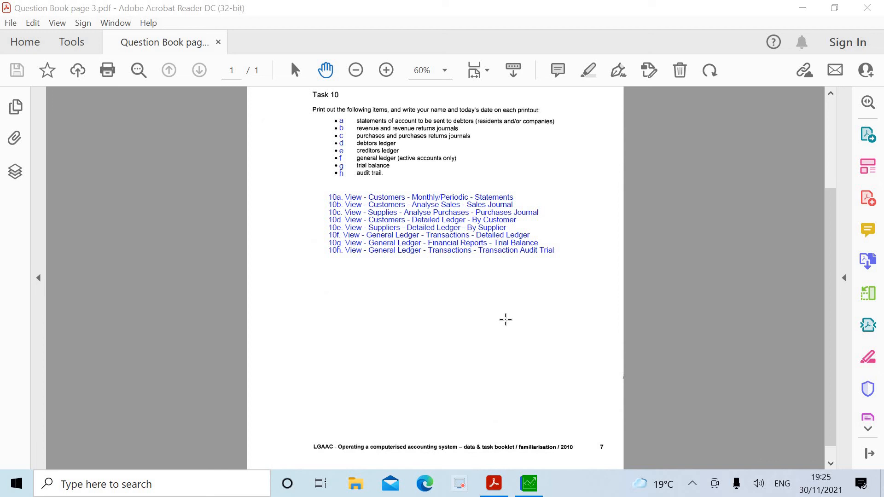
- Arrange the question book PDF and the accounting program side by side, with the full Task 10 instructions readable
left_click(835, 9)
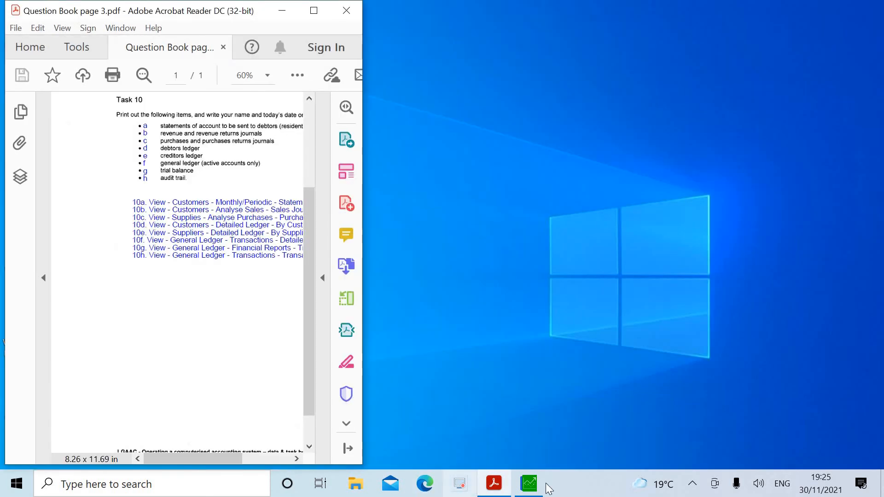
left_click(529, 483)
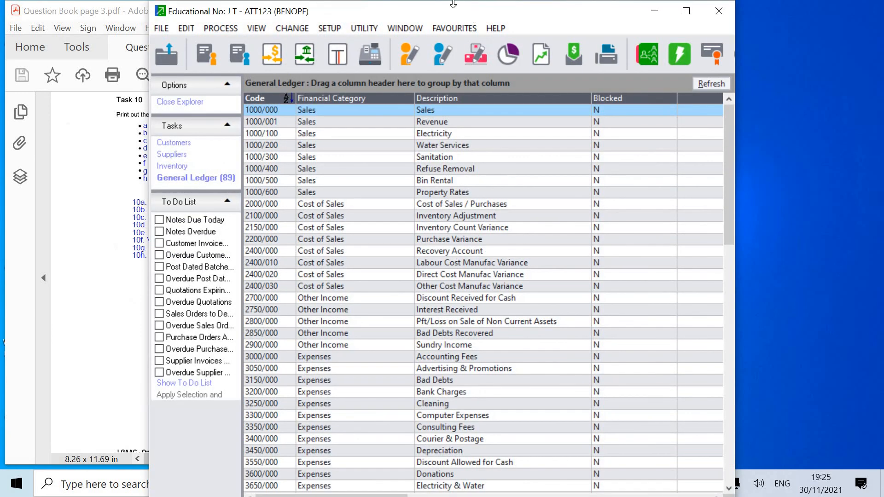
left_click_drag(446, 13, 594, 0)
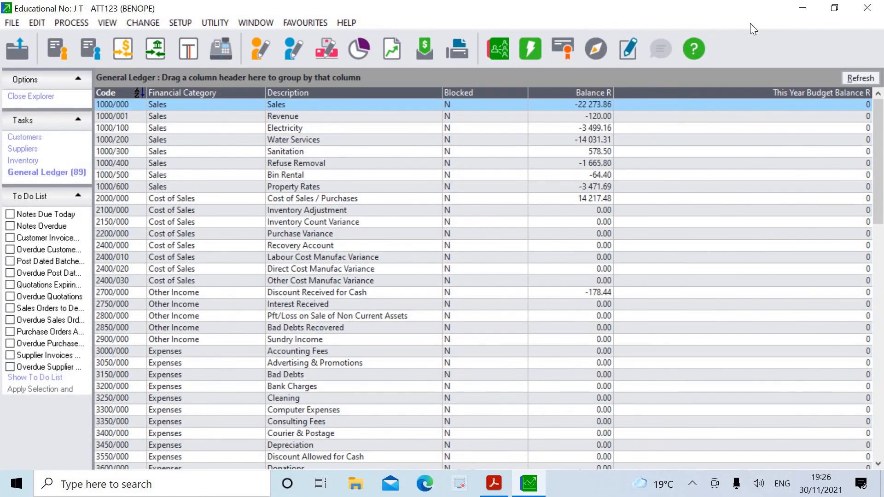
left_click(839, 8)
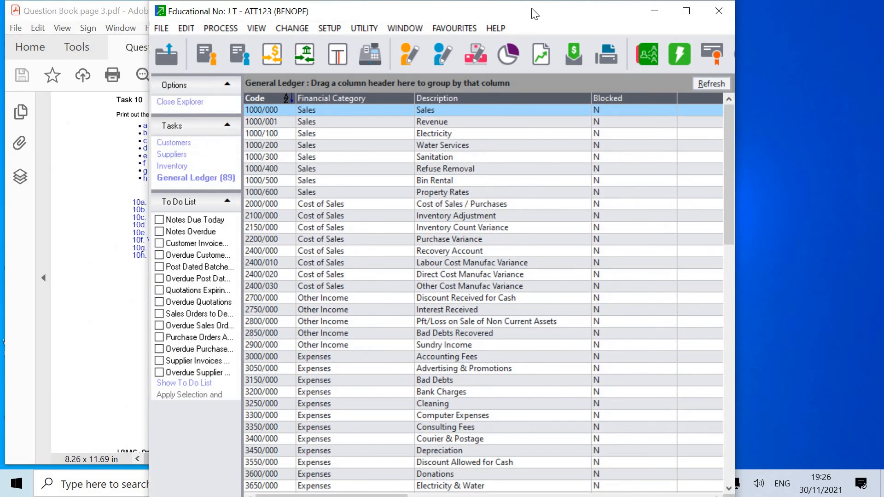
left_click_drag(536, 14, 682, 13)
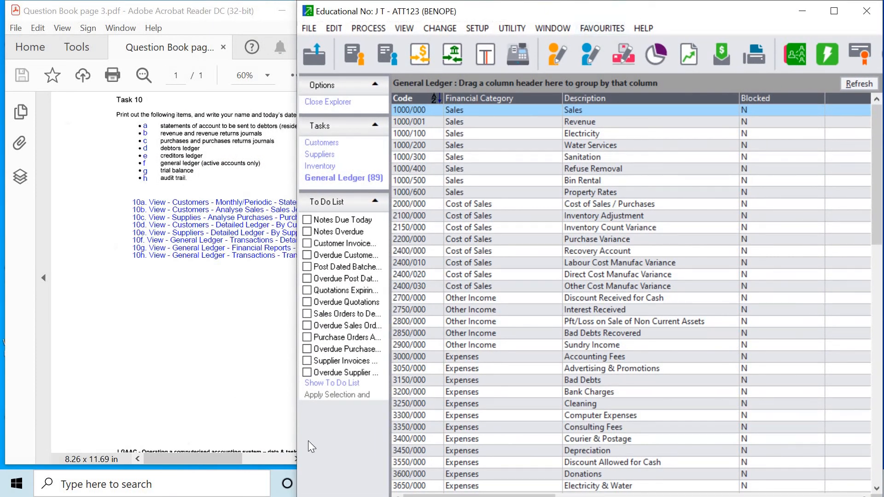
left_click(174, 16)
left_click(299, 460)
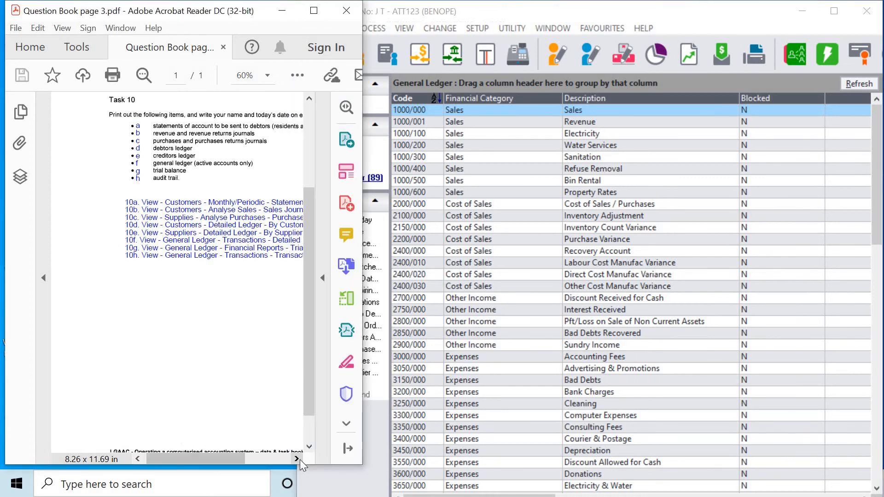
left_click(300, 460)
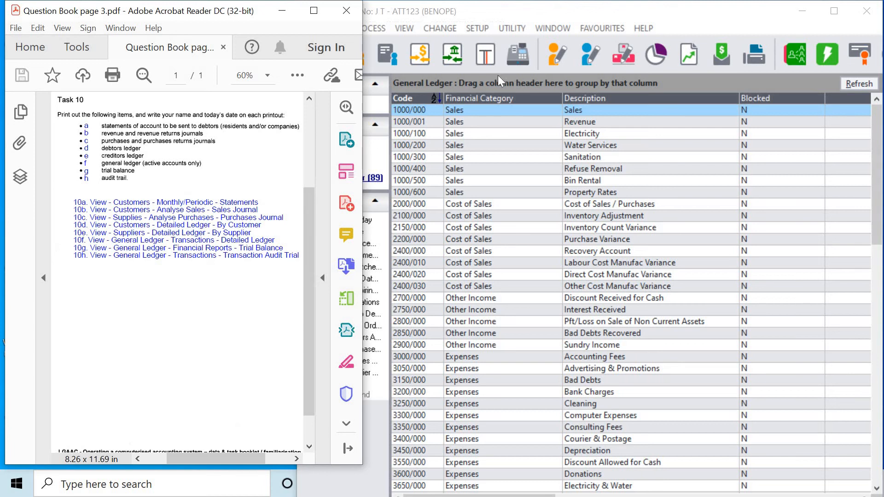
- Run the monthly/periodic customer Statements report to the screen with its existing settings
left_click(408, 26)
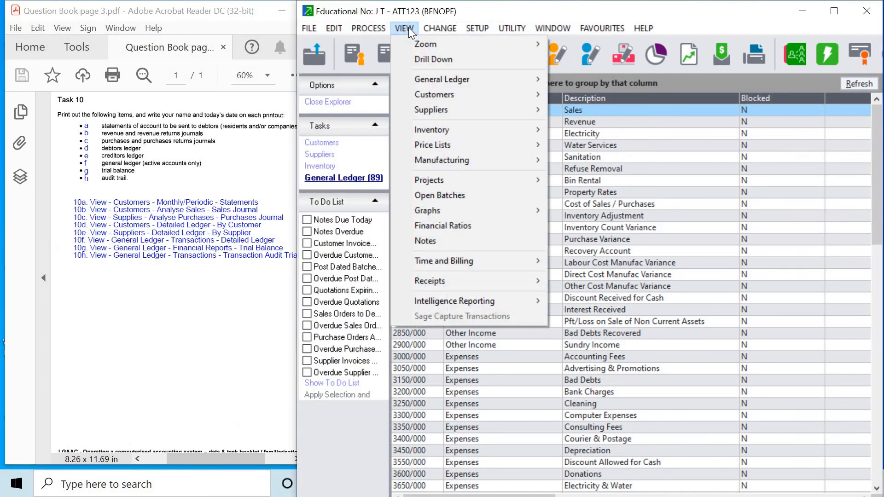
mouse_move(445, 98)
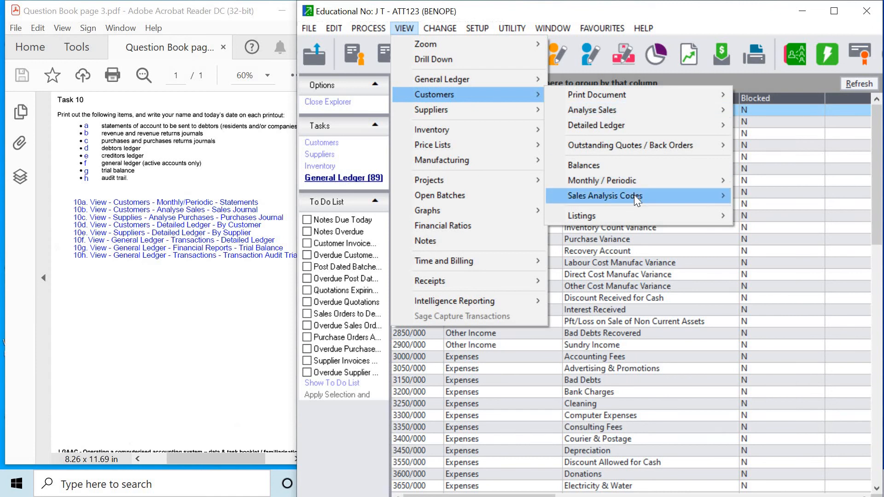
left_click(630, 184)
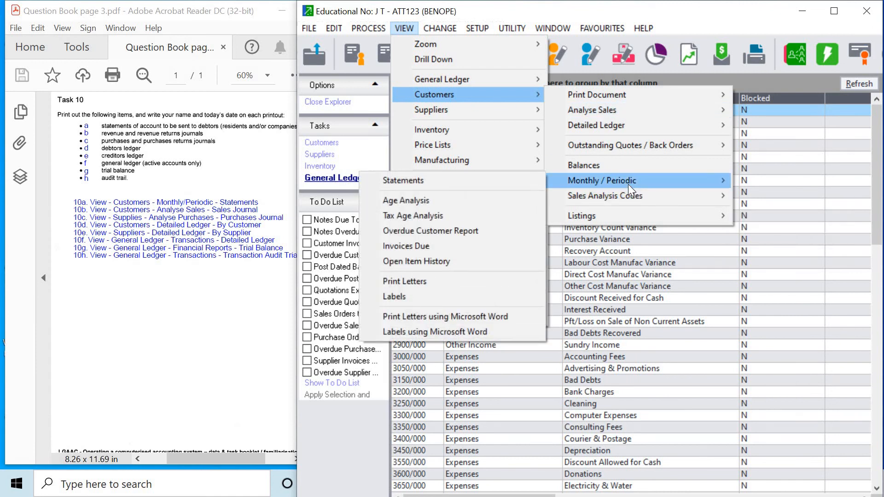
left_click(505, 180)
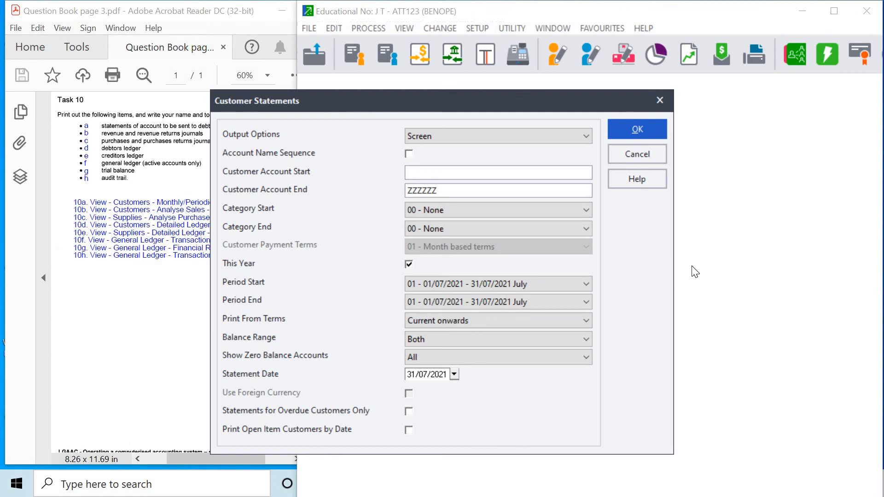
left_click(645, 130)
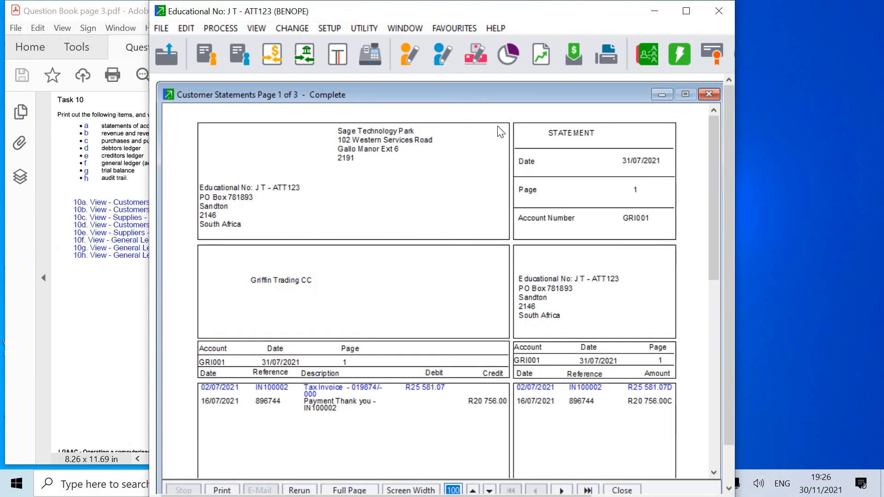
- Look through the customer statements in the on-screen report
scroll(439, 242, "down", 7)
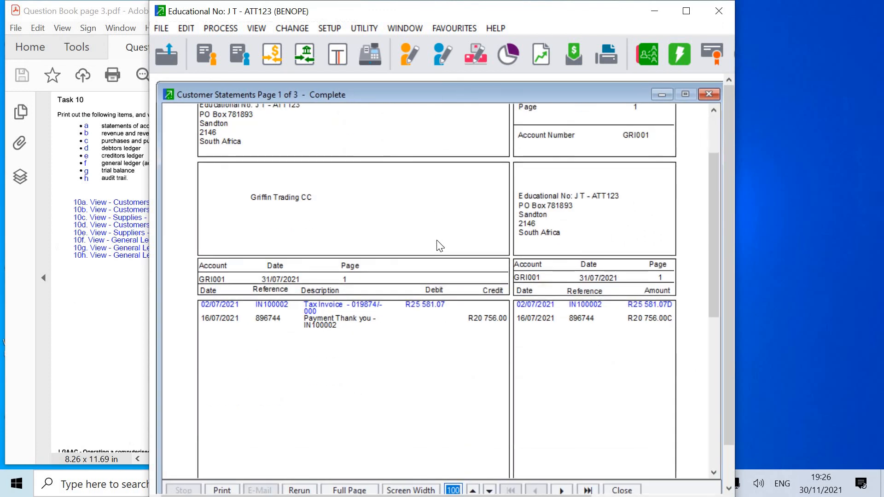
scroll(439, 248, "down", 2)
scroll(436, 247, "up", 9)
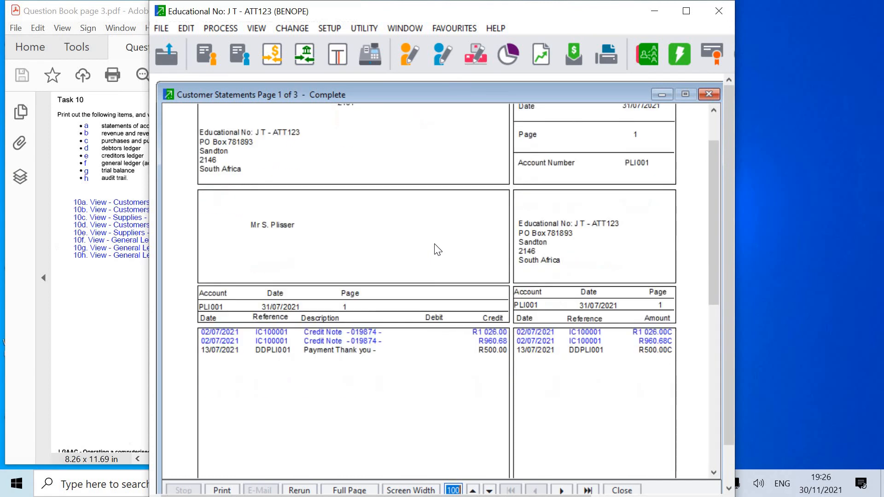
scroll(436, 247, "down", 1)
scroll(437, 250, "up", 2)
scroll(437, 250, "down", 15)
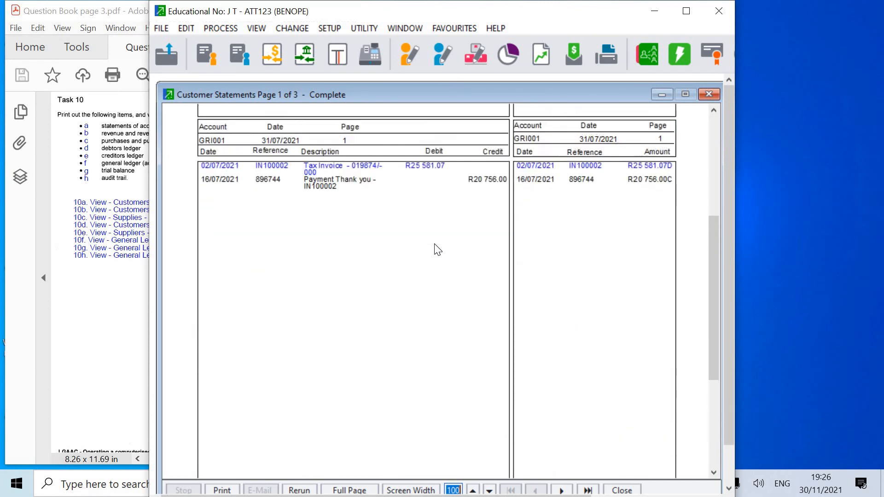
scroll(437, 250, "up", 5)
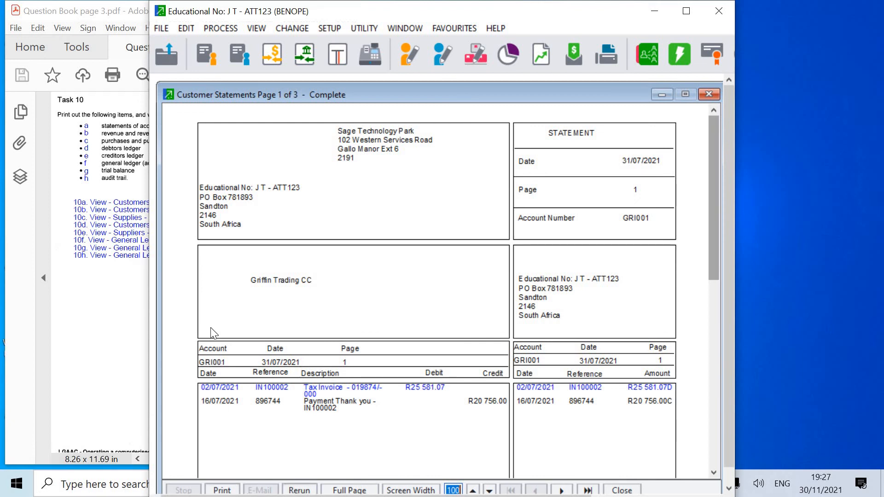
- Rerun the customer statements with PDF as the output option
left_click(294, 490)
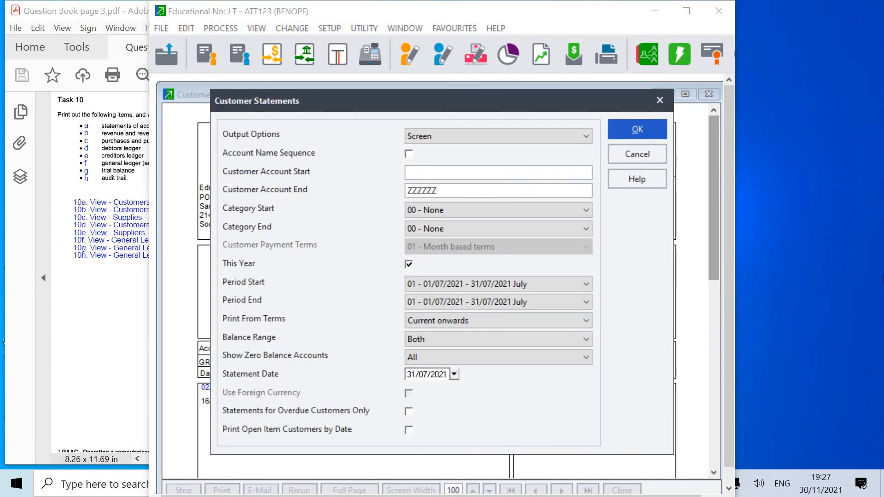
left_click(587, 136)
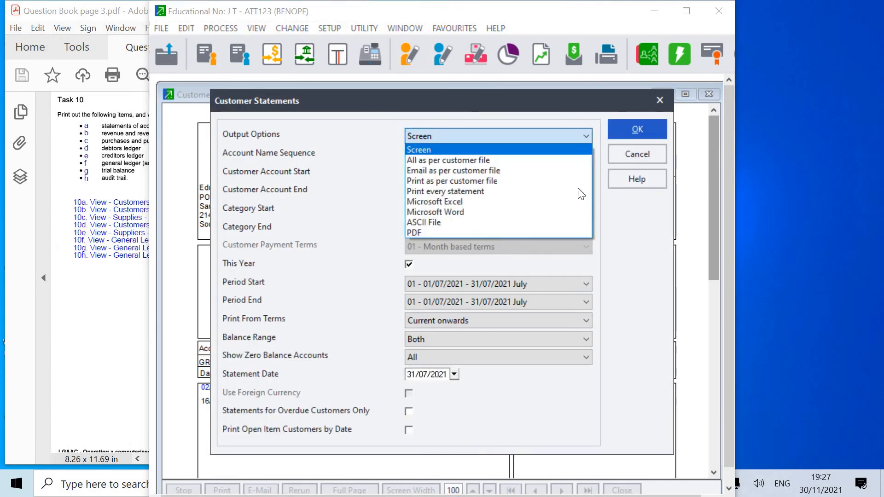
left_click(529, 233)
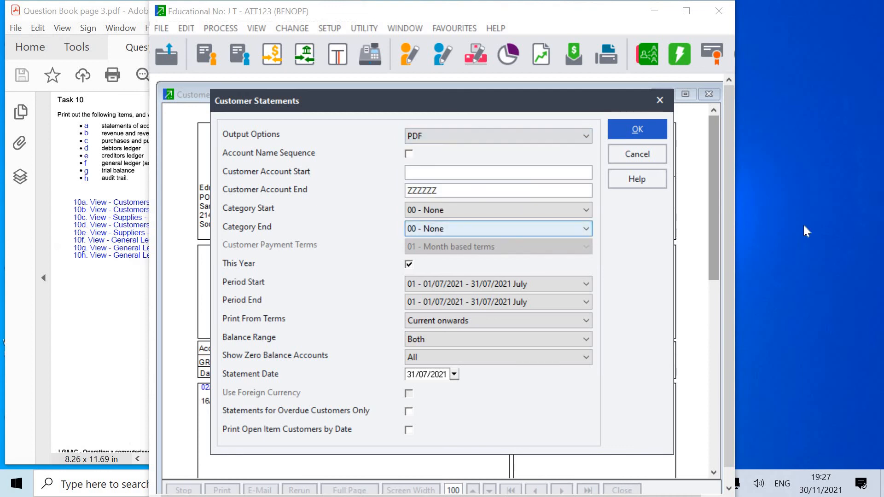
left_click(642, 131)
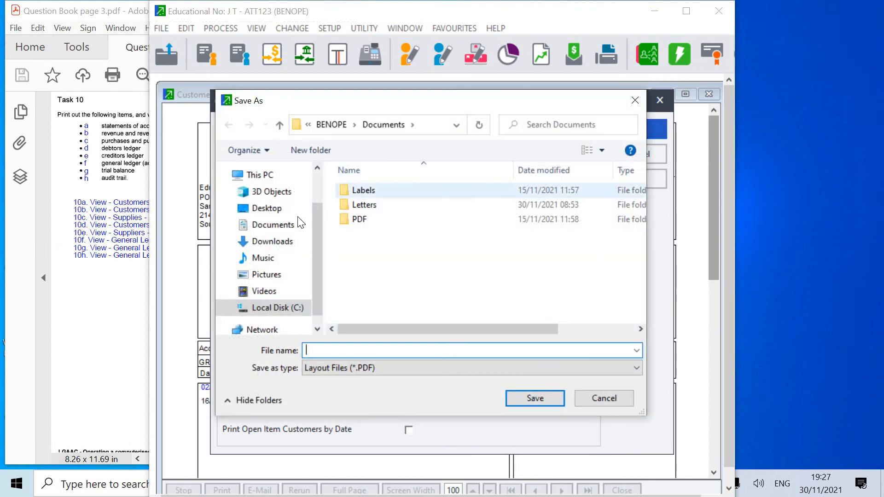
- Save the customer statements PDF as Task 10a in the J T - ATT123 folder on the Desktop
left_click(264, 209)
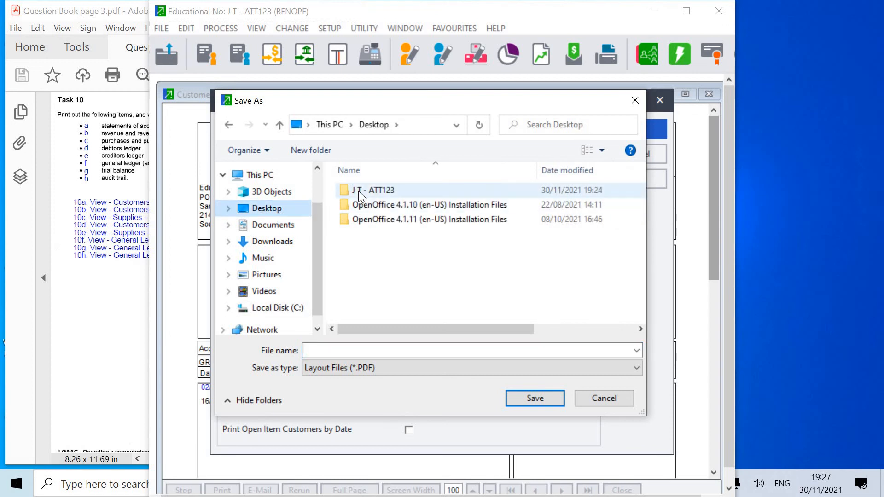
double_click(358, 190)
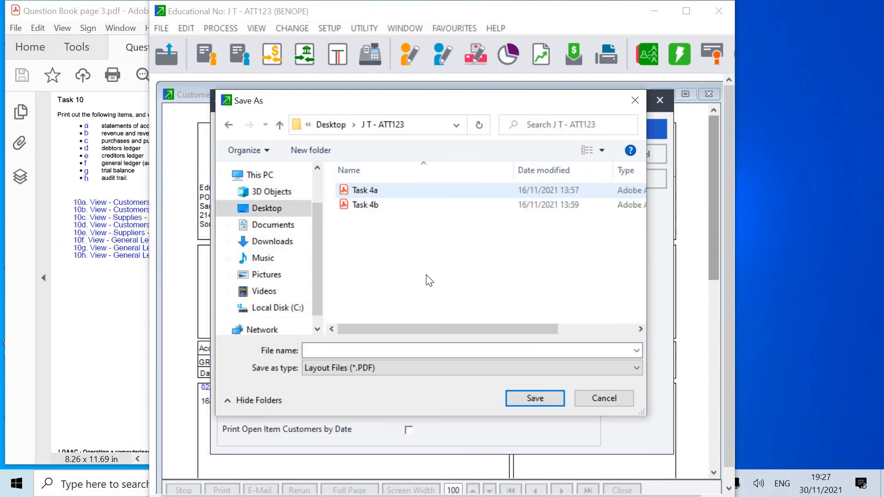
left_click(476, 351)
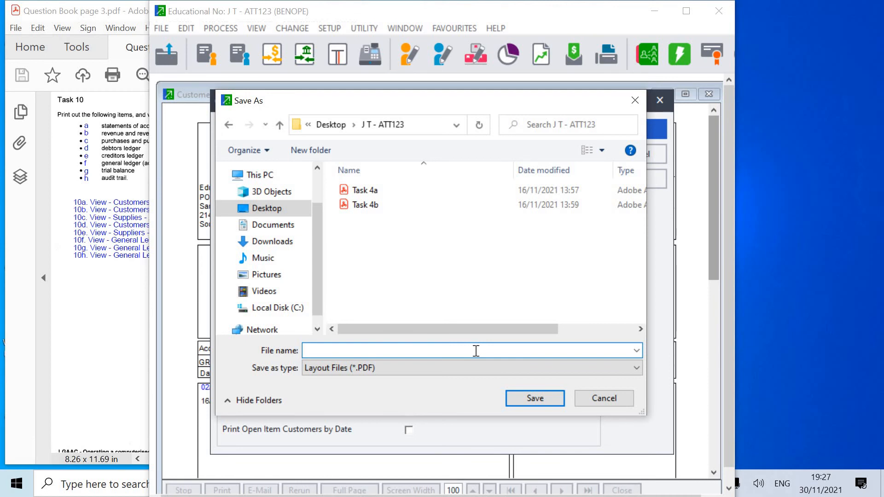
type("Tas")
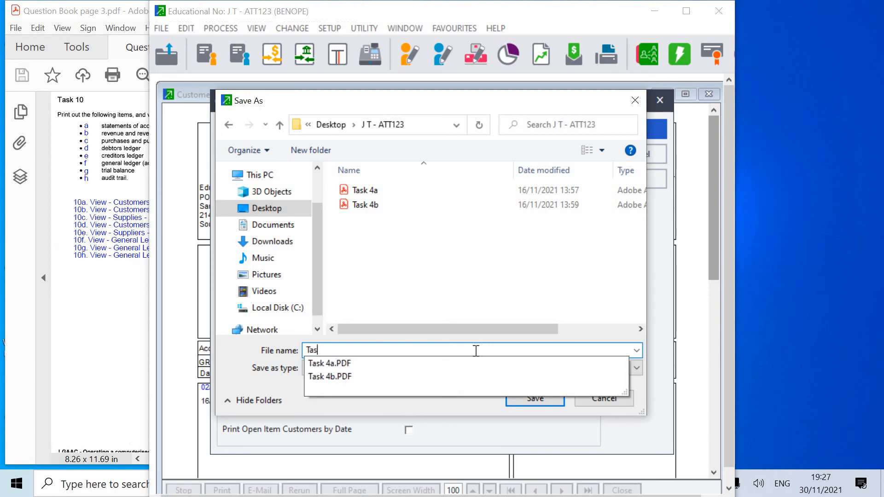
type("k 10")
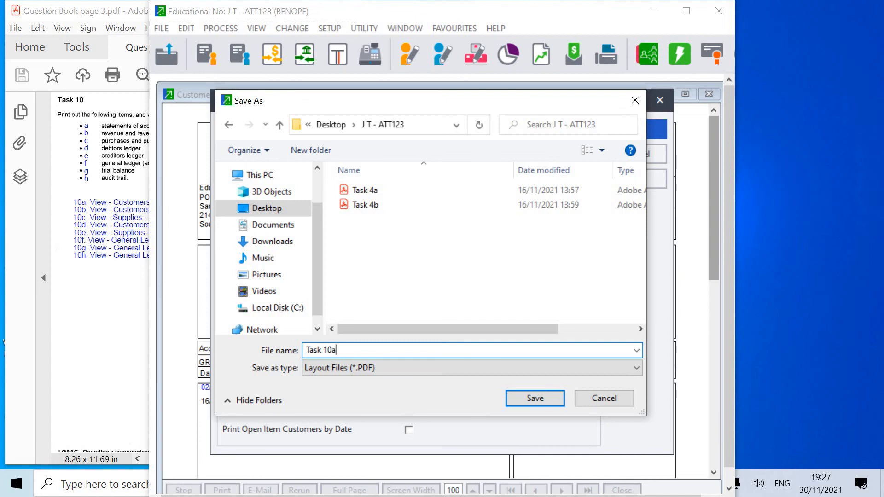
type("a")
left_click(535, 399)
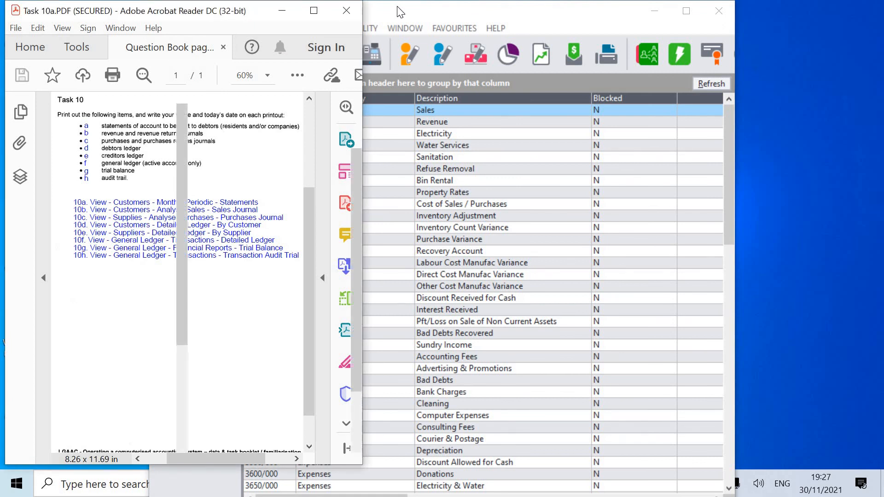
- Uncover the exported Task 10a PDF beside the accounting program, look through its statements and close it
left_click(401, 12)
left_click_drag(400, 12, 548, 12)
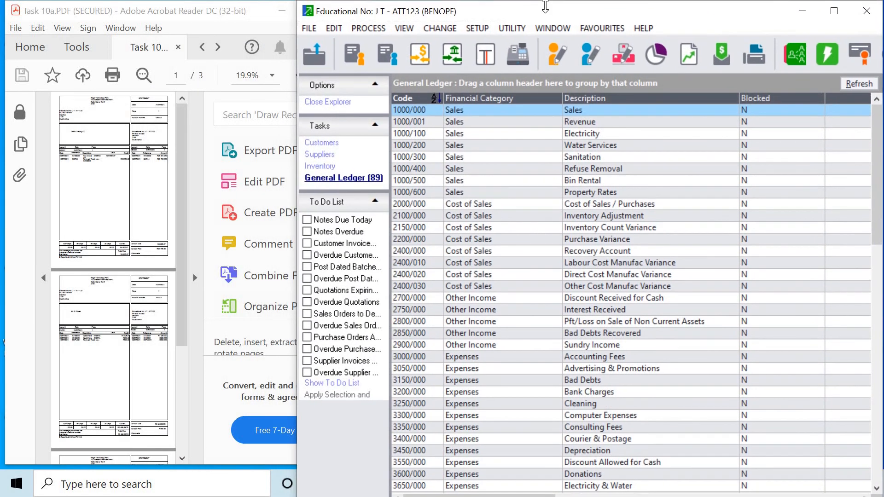
left_click(197, 279)
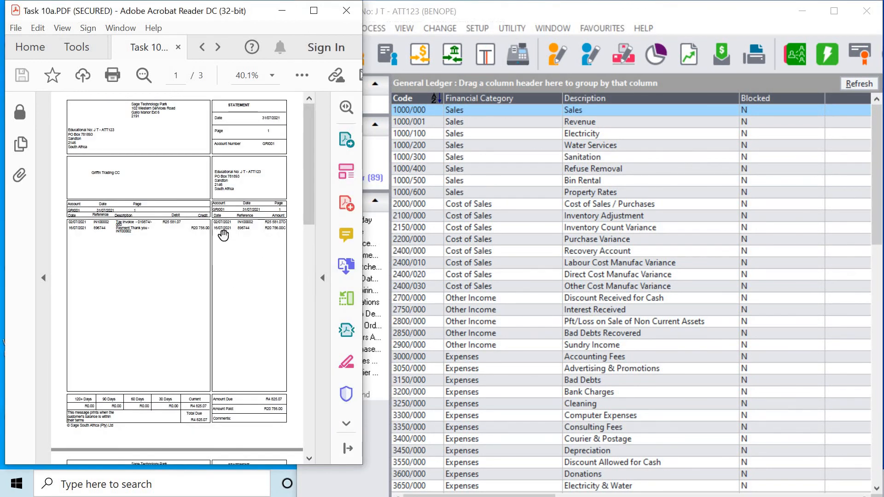
scroll(208, 275, "down", 3)
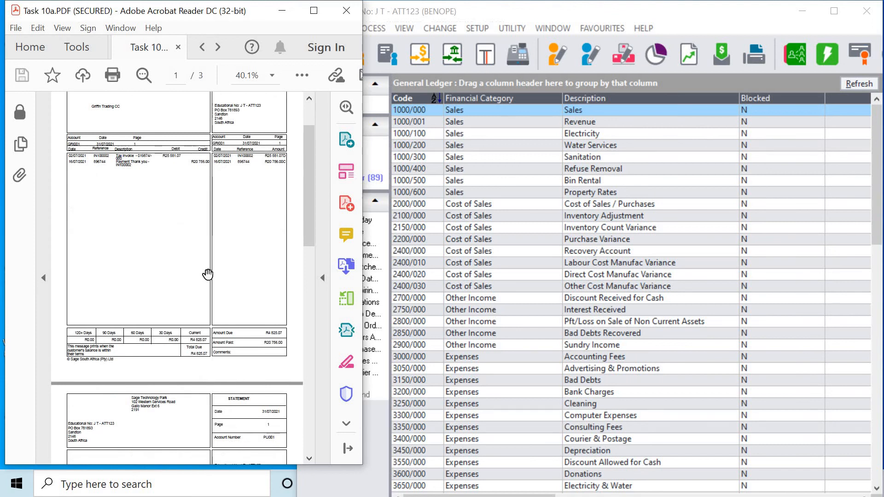
scroll(208, 274, "up", 3)
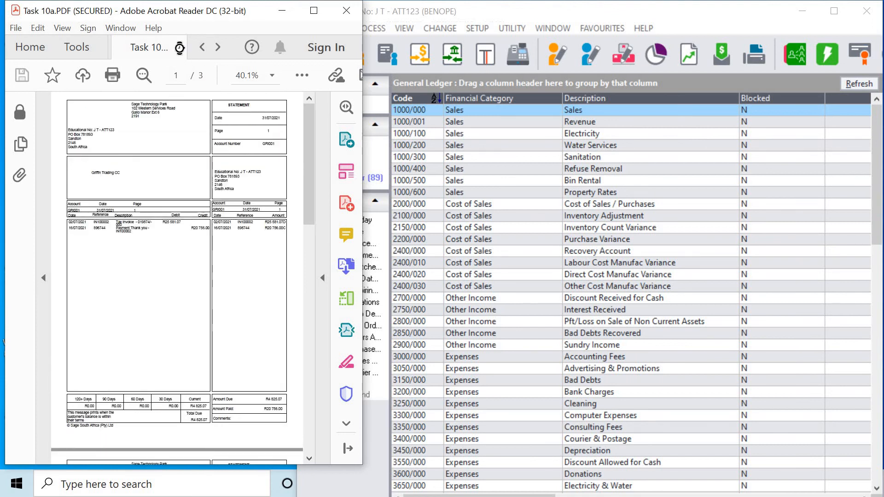
left_click(179, 48)
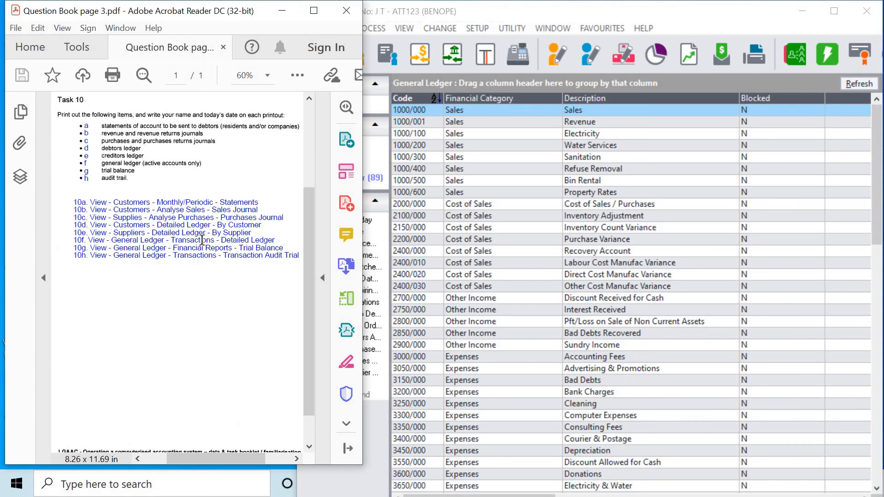
- Run the customers' Sales Journal report with Screen as the output option
left_click(402, 27)
mouse_move(459, 95)
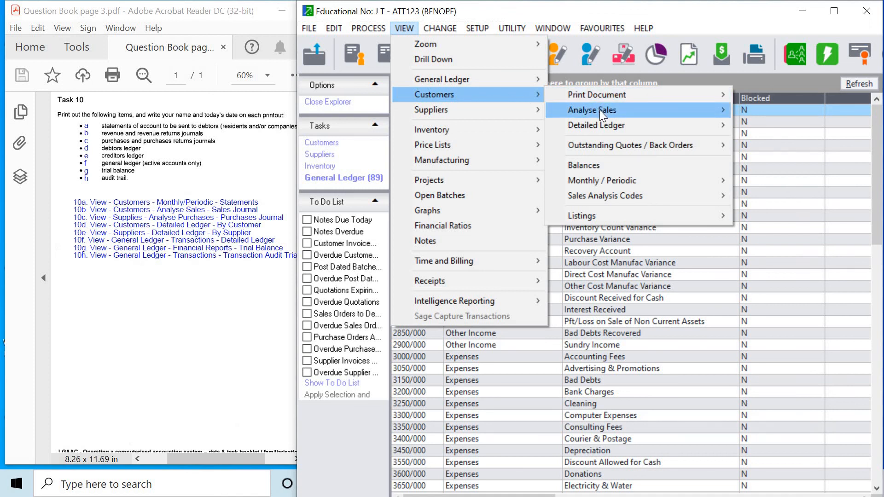
mouse_move(601, 114)
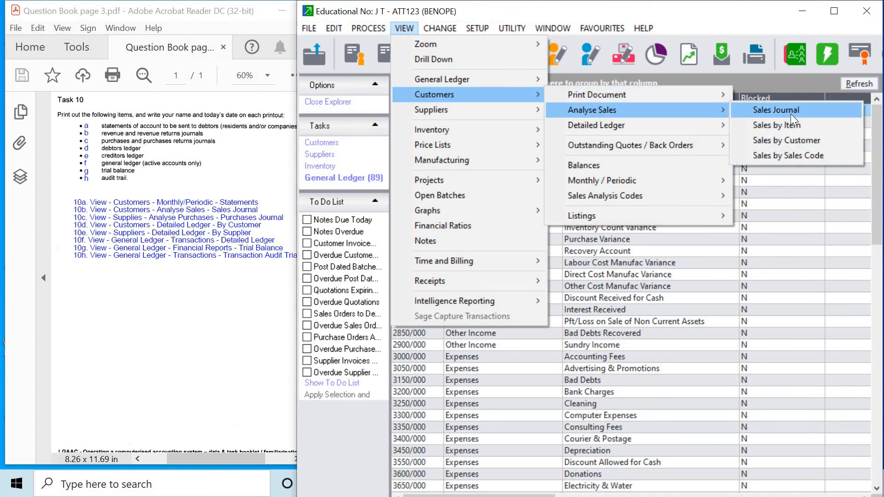
left_click(825, 114)
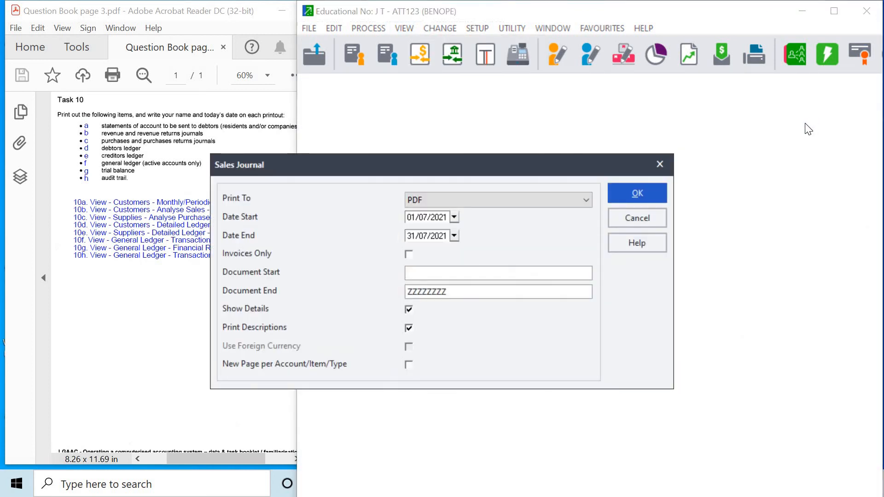
left_click(563, 204)
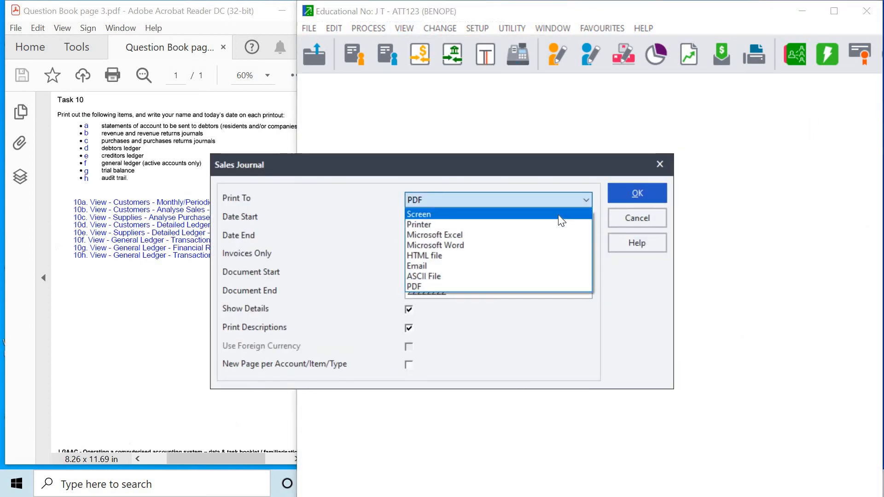
left_click(562, 213)
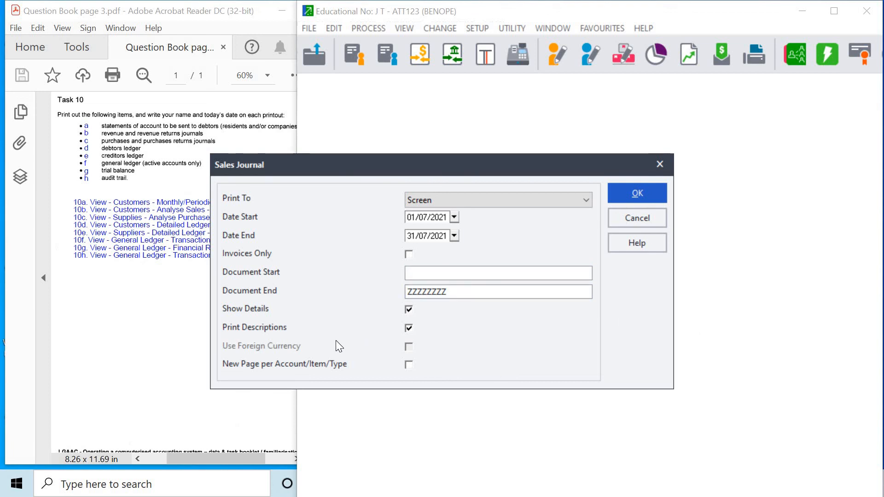
left_click(636, 195)
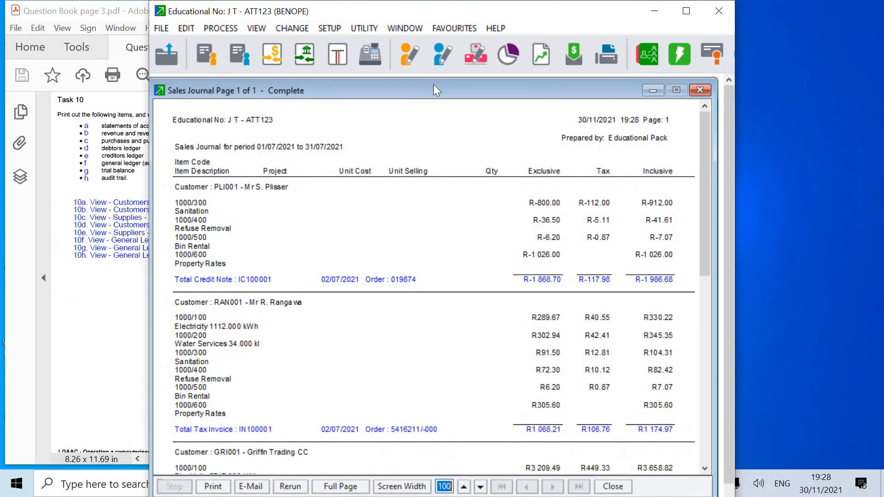
- Look through the on-screen sales journal and rerun it with PDF as the output option
scroll(489, 275, "down", 4)
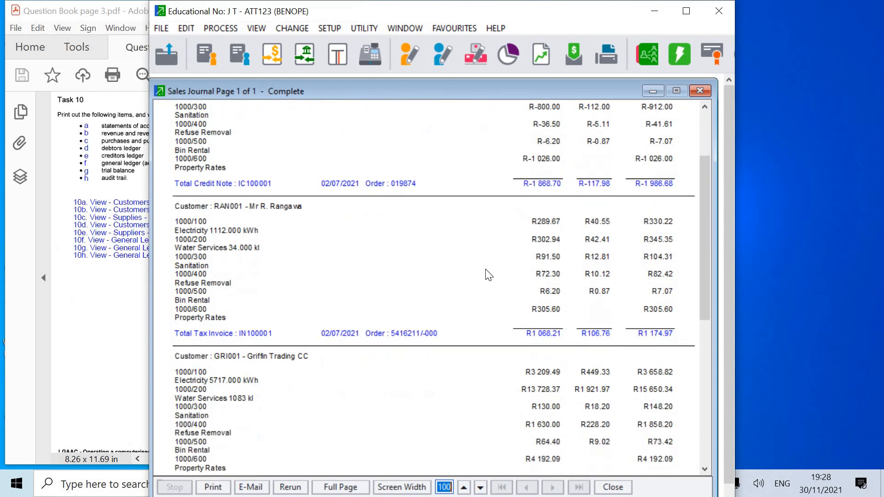
scroll(489, 275, "up", 3)
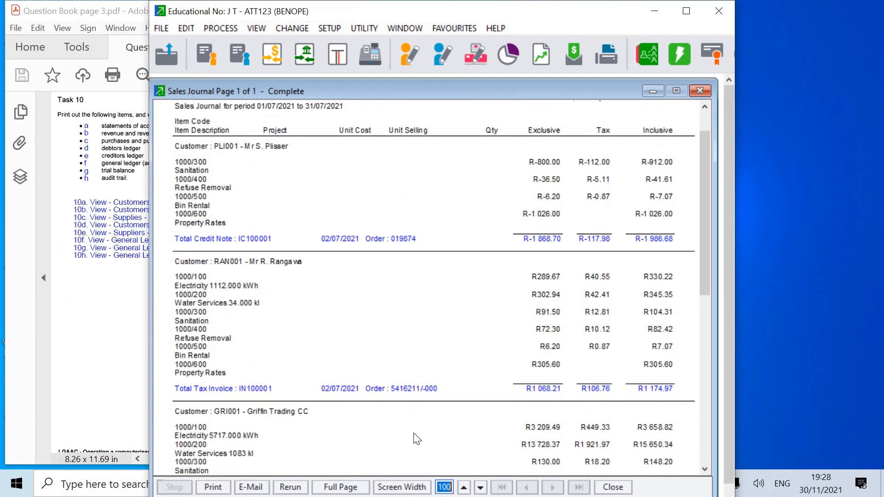
left_click(297, 491)
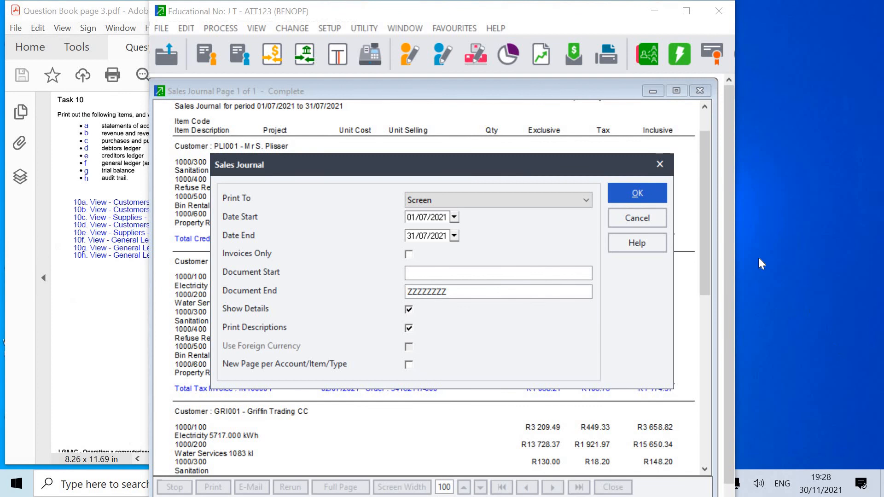
left_click(585, 201)
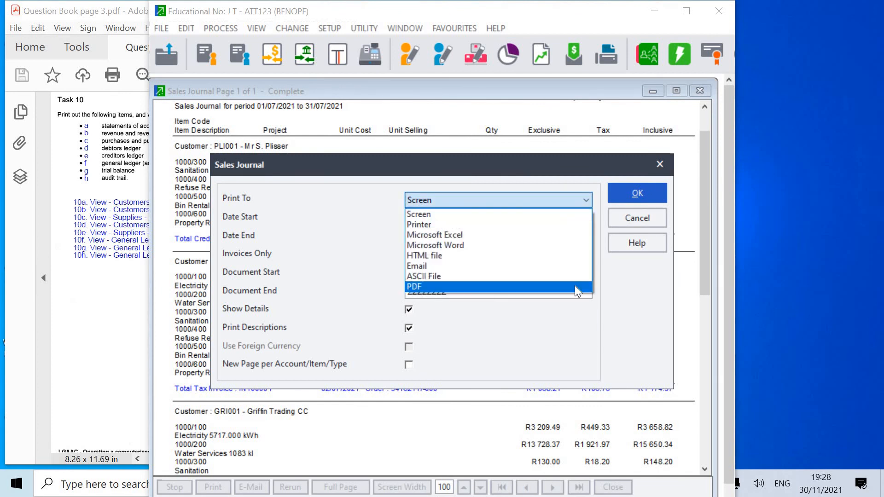
left_click(575, 285)
left_click(645, 189)
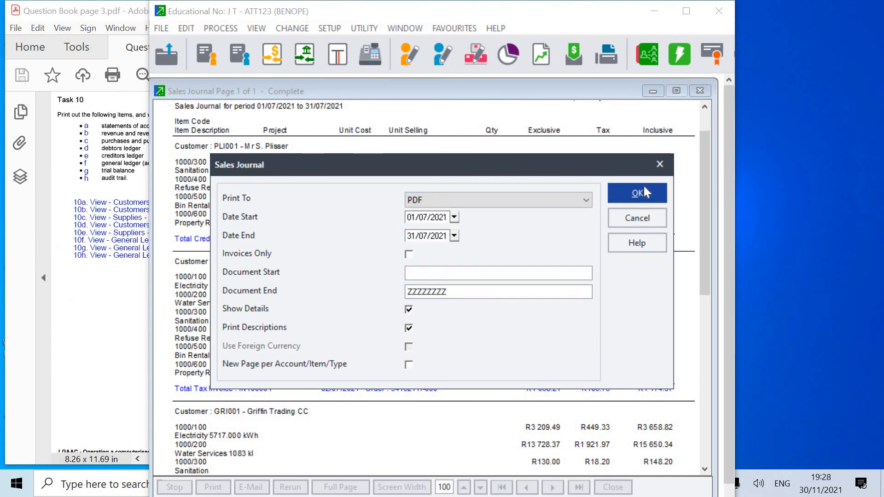
- Save the sales journal PDF as Task 10b in the J T - ATT123 folder on the Desktop
left_click(275, 234)
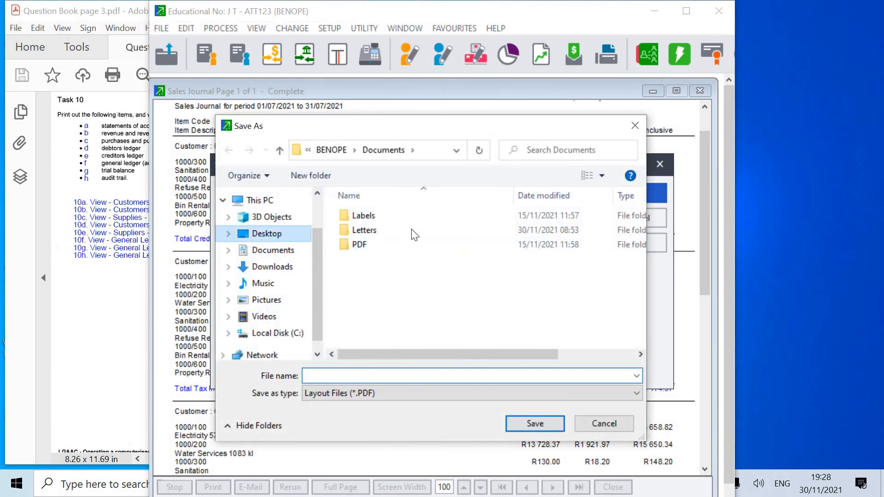
double_click(408, 217)
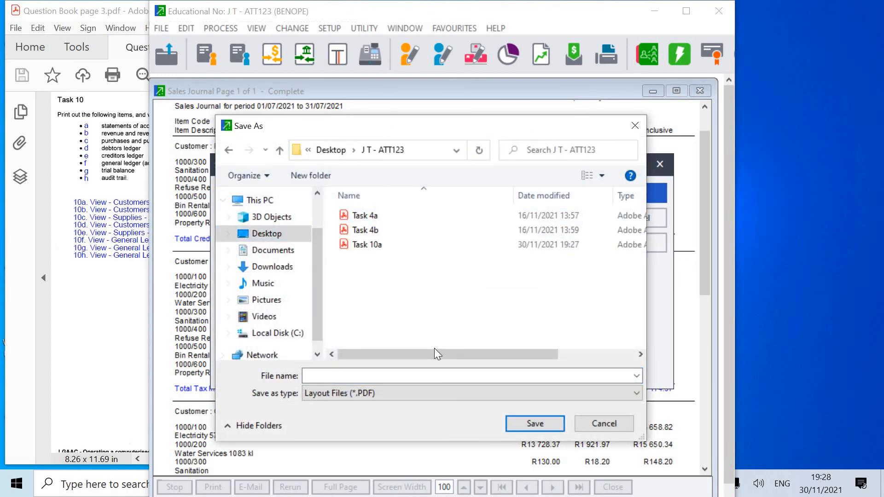
left_click(459, 374)
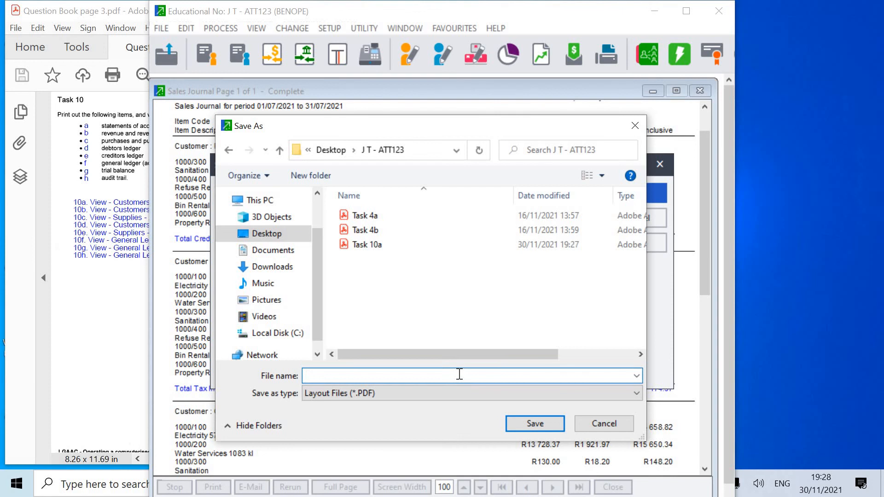
type("Task")
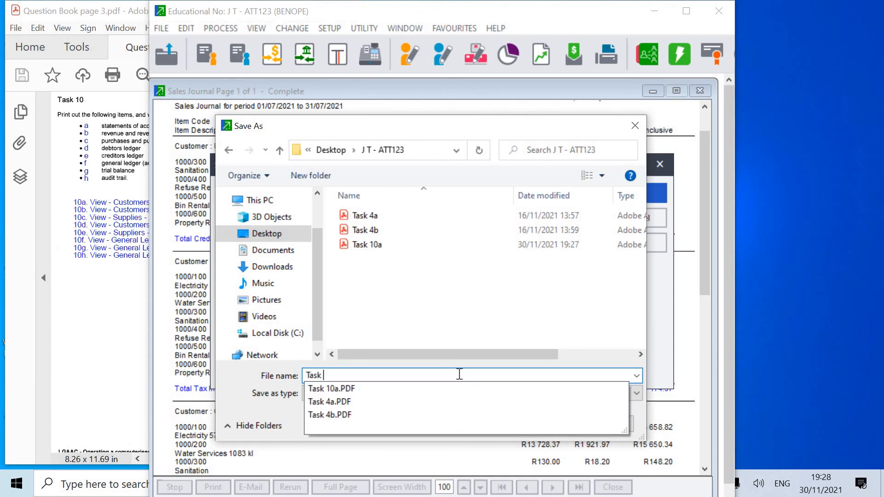
type(" 10b")
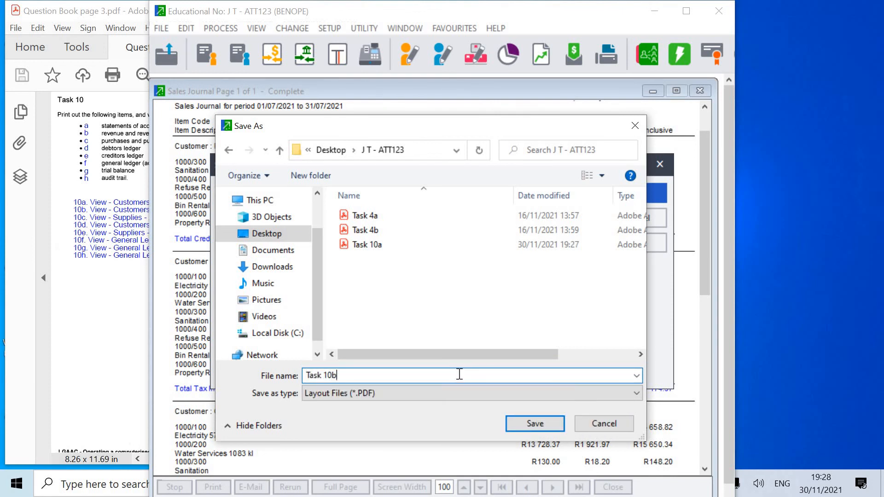
left_click(541, 428)
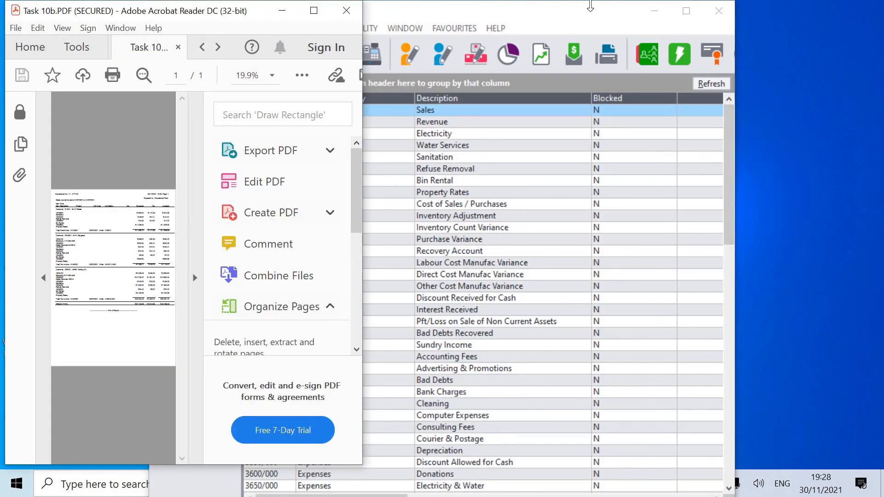
- Uncover the exported Task 10b PDF beside the accounting program, enlarge its page view to check the journal and close it
left_click(557, 7)
left_click_drag(594, 8, 746, 13)
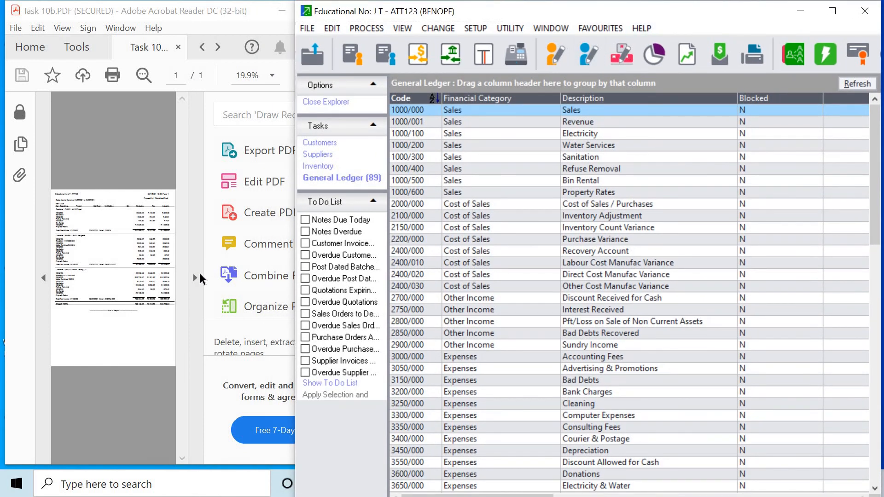
left_click(195, 277)
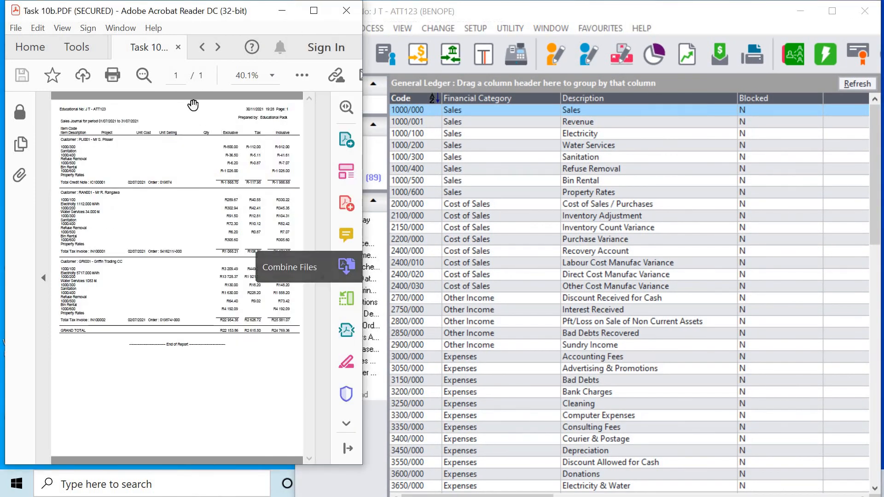
left_click(178, 46)
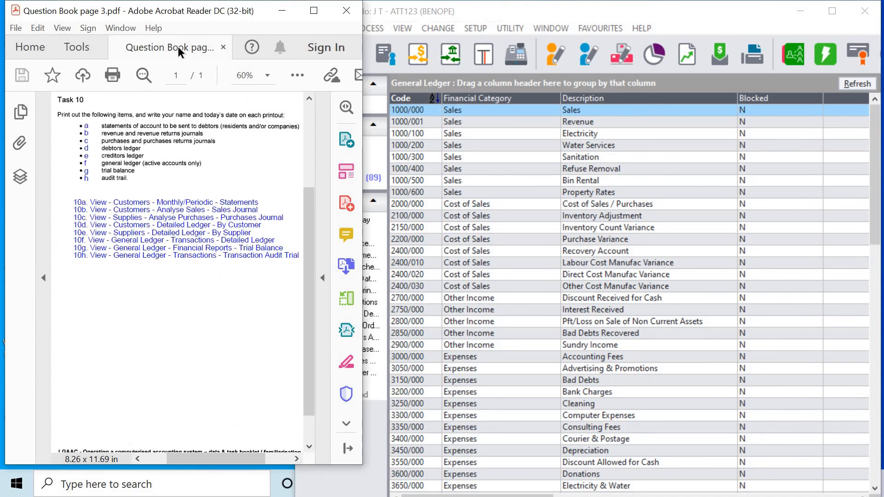
- Run the suppliers' Purchases Journal to Screen for invoices and returns, and bring the whole report window into view
left_click(403, 28)
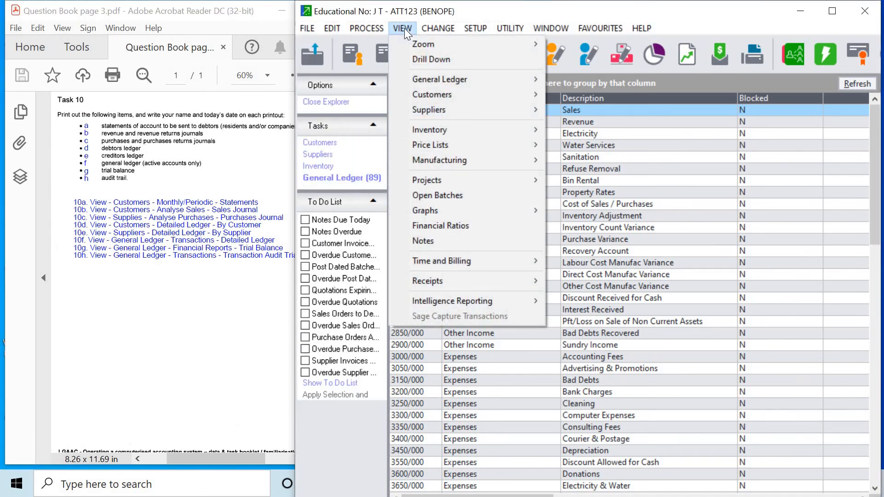
mouse_move(447, 108)
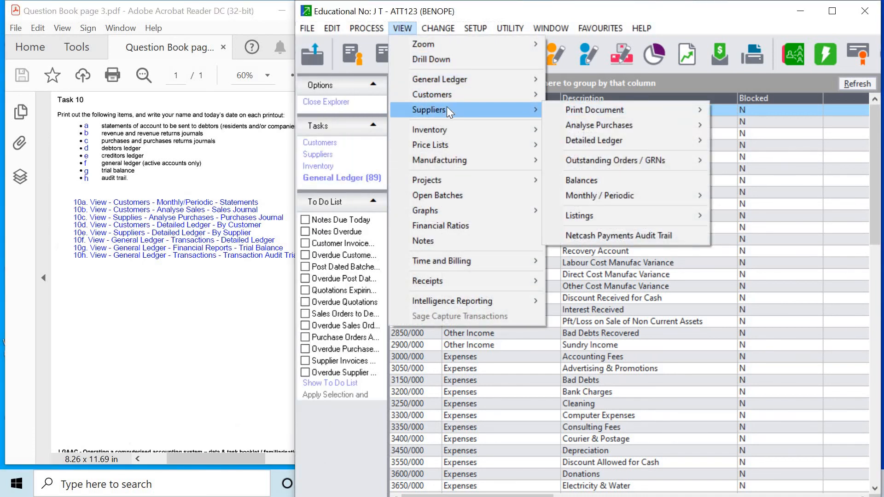
mouse_move(569, 122)
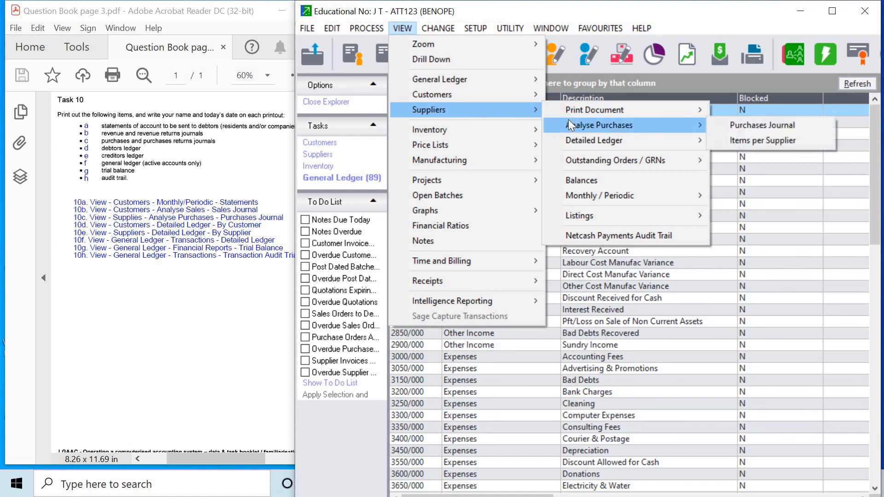
left_click(818, 128)
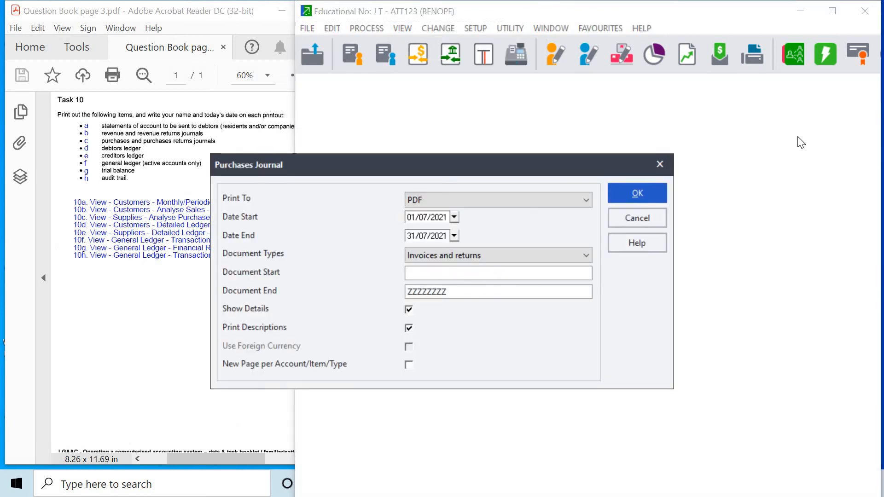
left_click(581, 205)
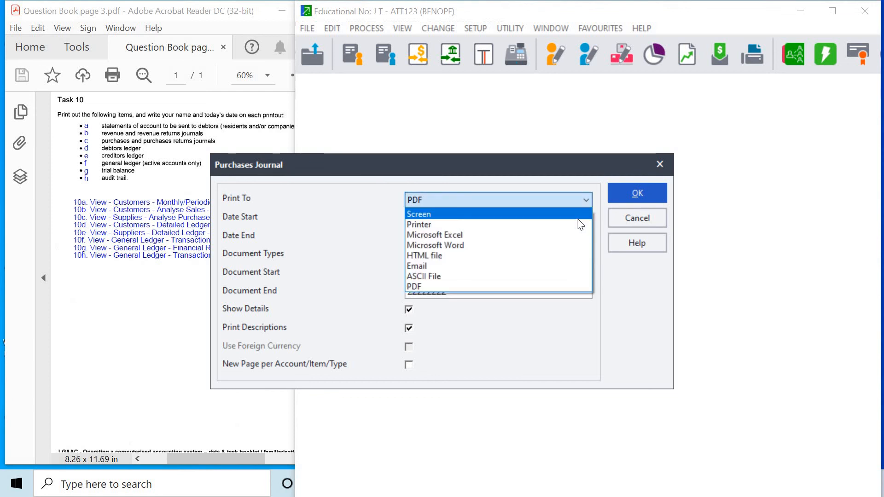
left_click(581, 214)
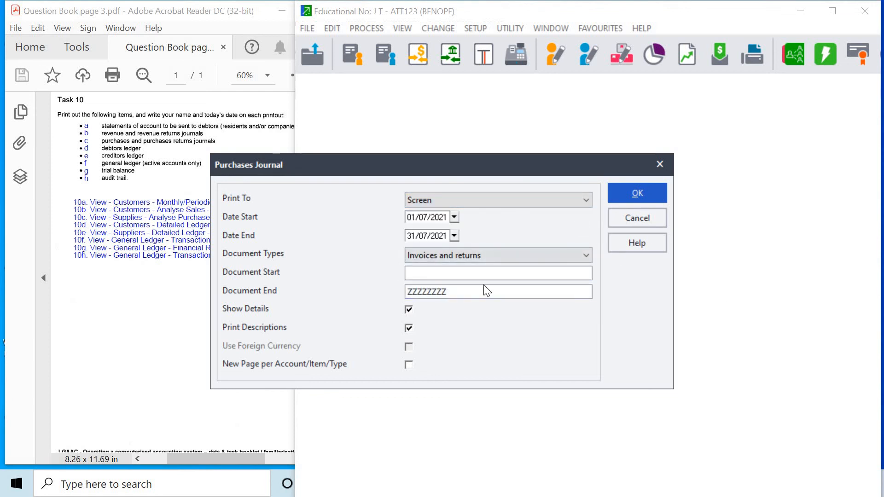
left_click(584, 262)
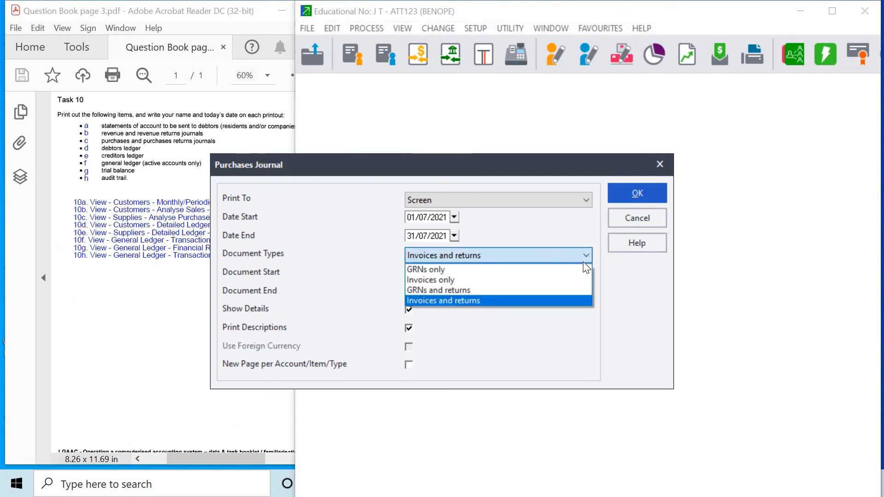
left_click(583, 261)
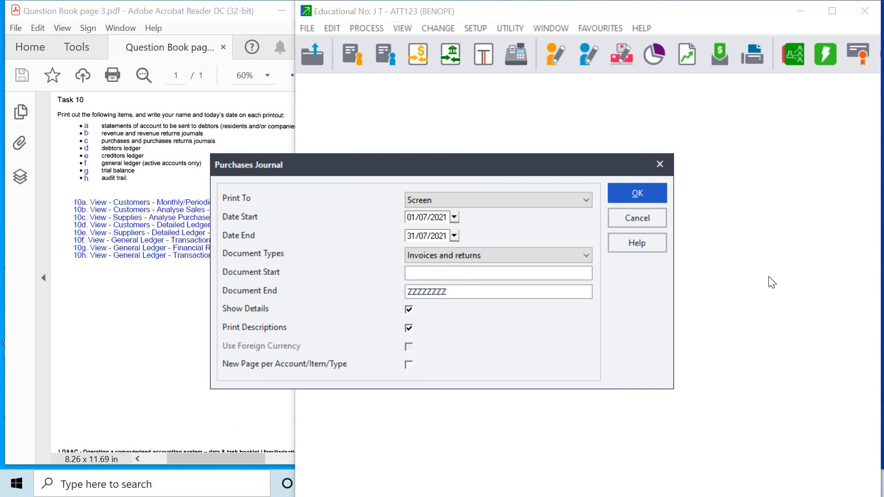
left_click(618, 188)
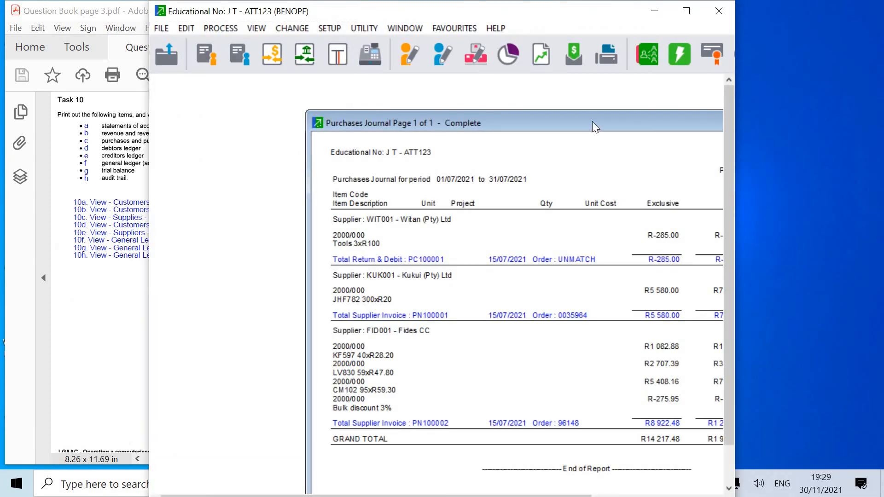
left_click_drag(592, 121, 433, 93)
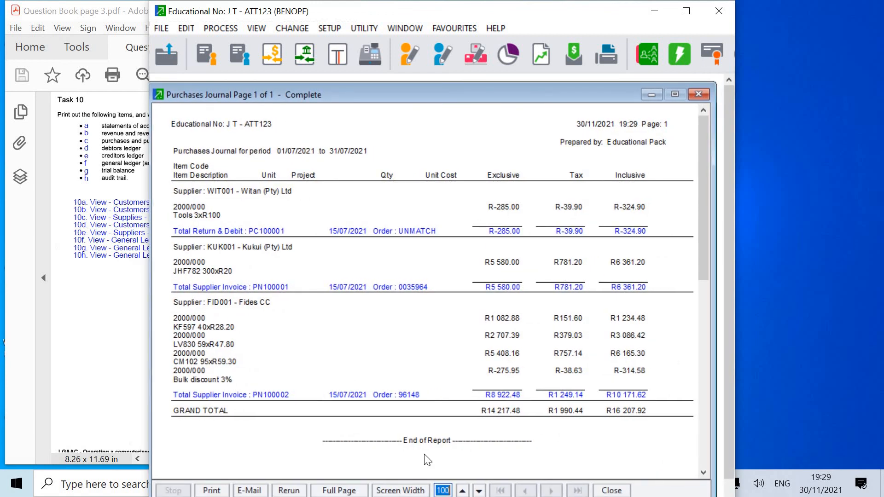
- Rerun the purchases journal with PDF as the output option
left_click(289, 491)
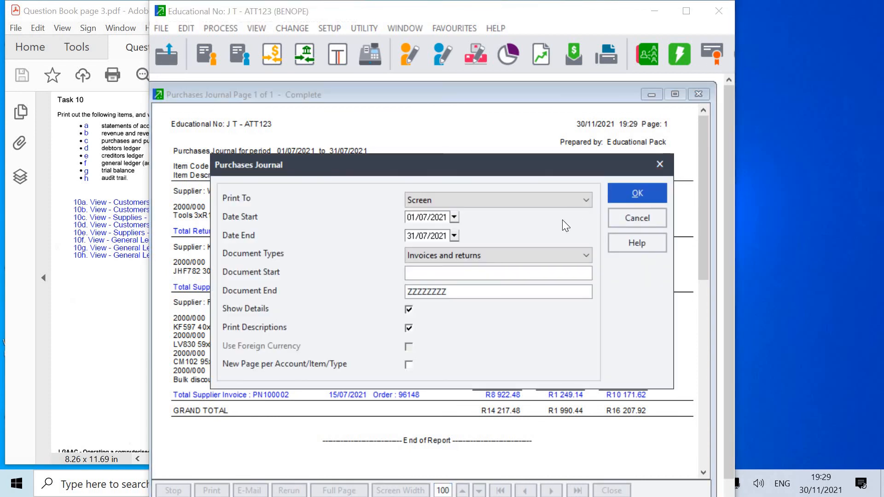
left_click(535, 203)
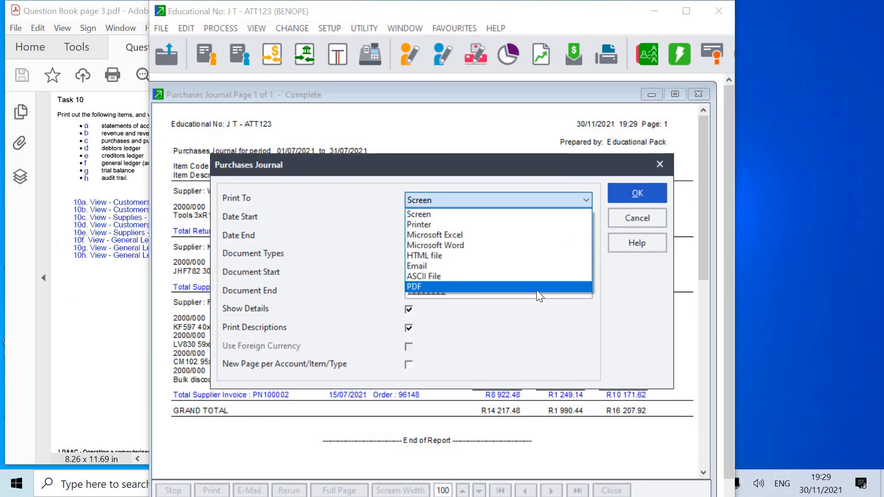
left_click(537, 291)
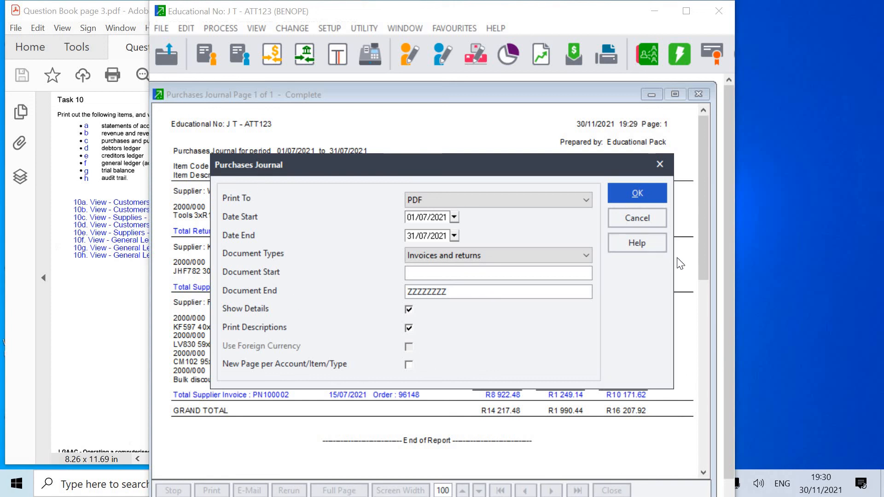
left_click(629, 194)
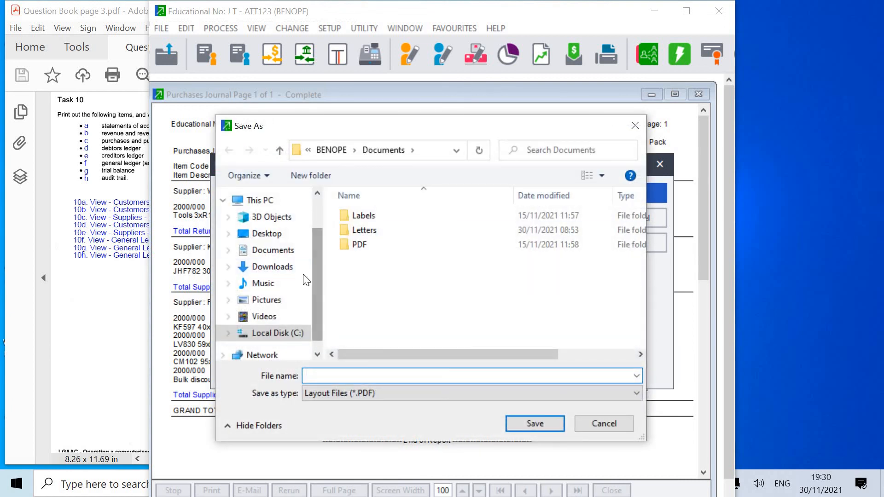
- Save the purchases journal PDF as Task 10c in the J T - ATT123 folder on the Desktop
left_click(265, 233)
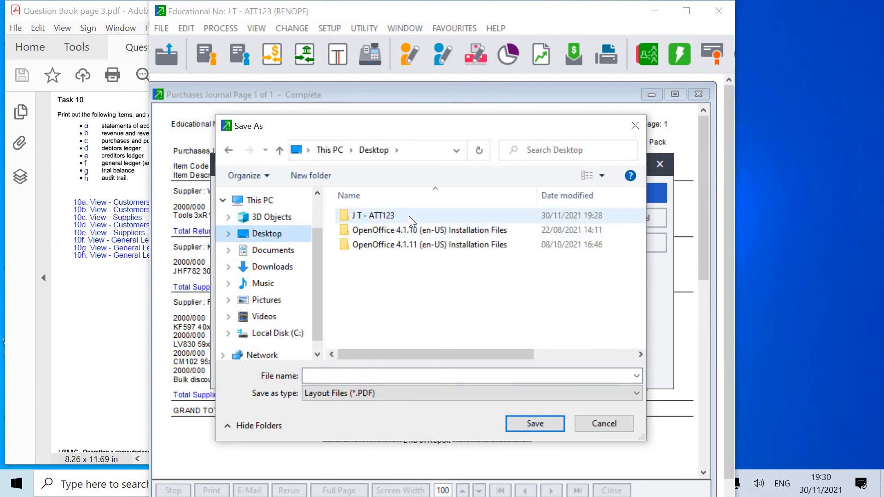
double_click(409, 216)
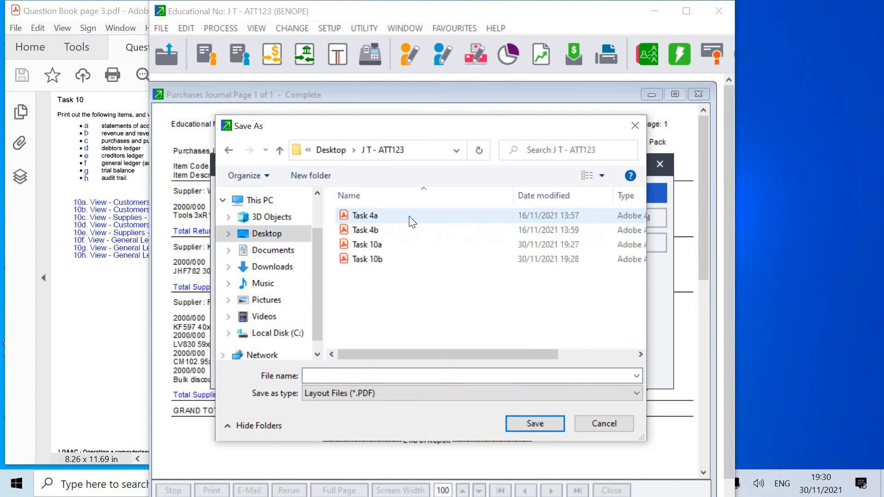
left_click(480, 374)
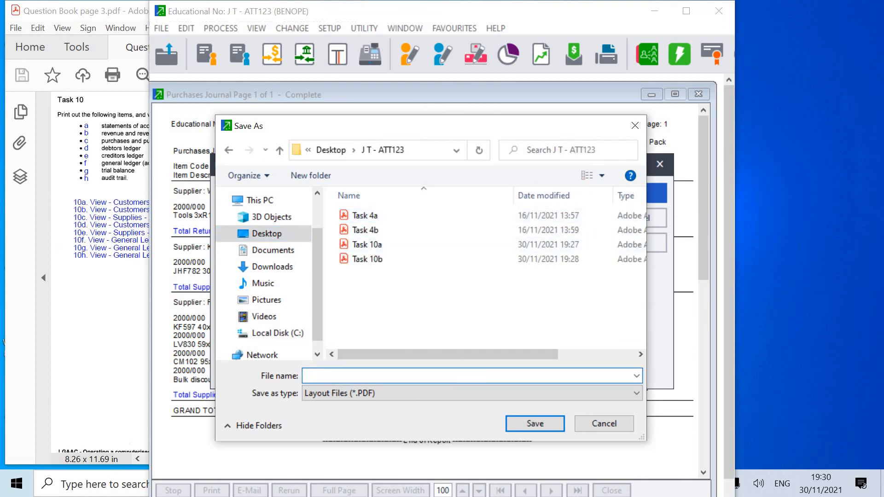
type("Task 10")
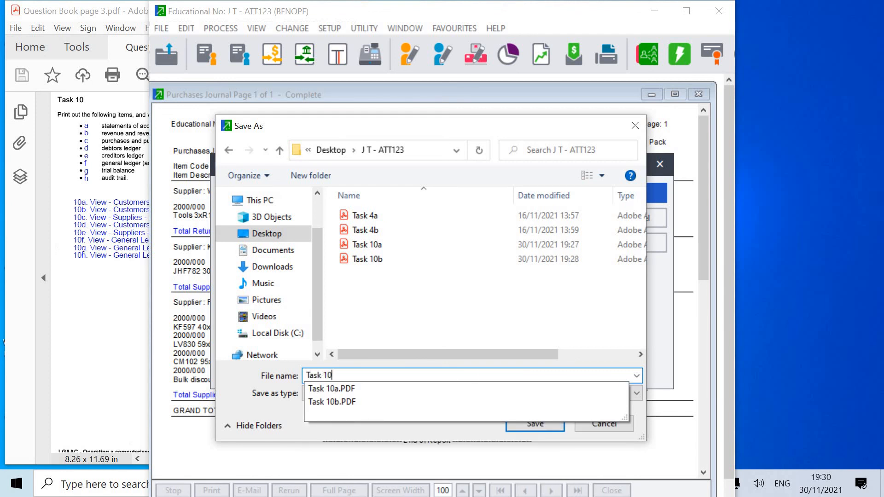
type("c")
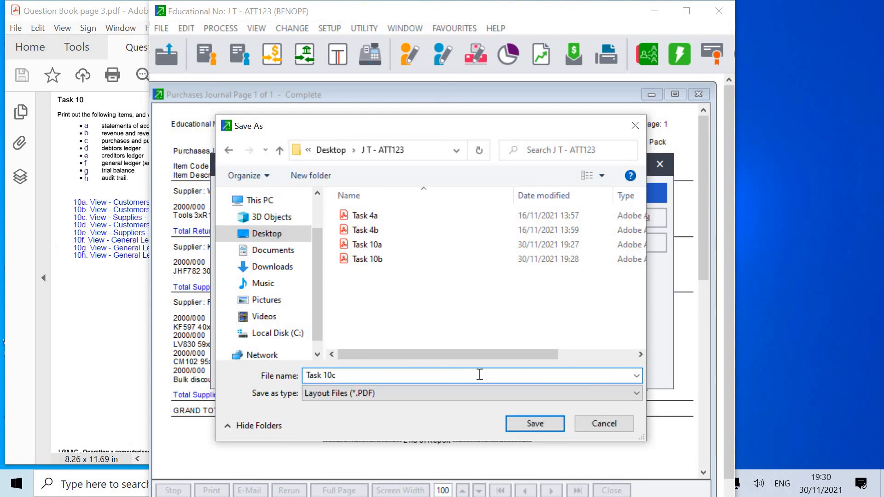
left_click(534, 424)
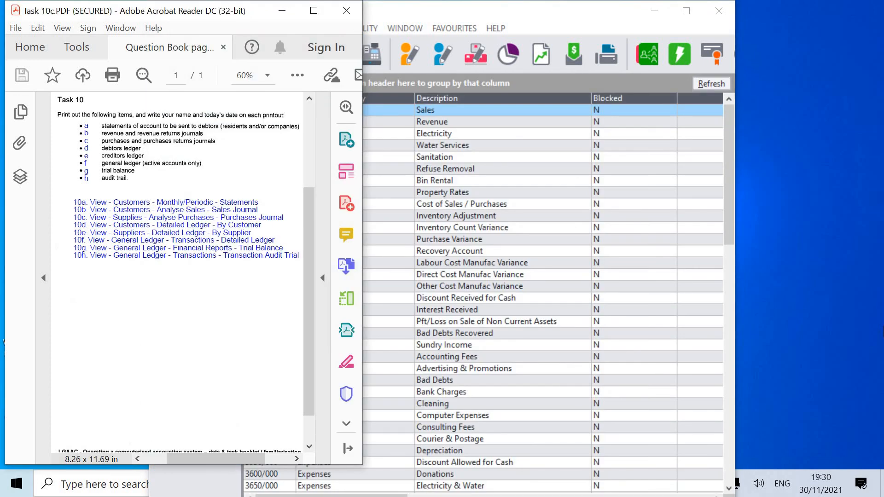
- Uncover the exported Task 10c PDF beside the accounting program, enlarge its page view to check the journal and close it
left_click(475, 11)
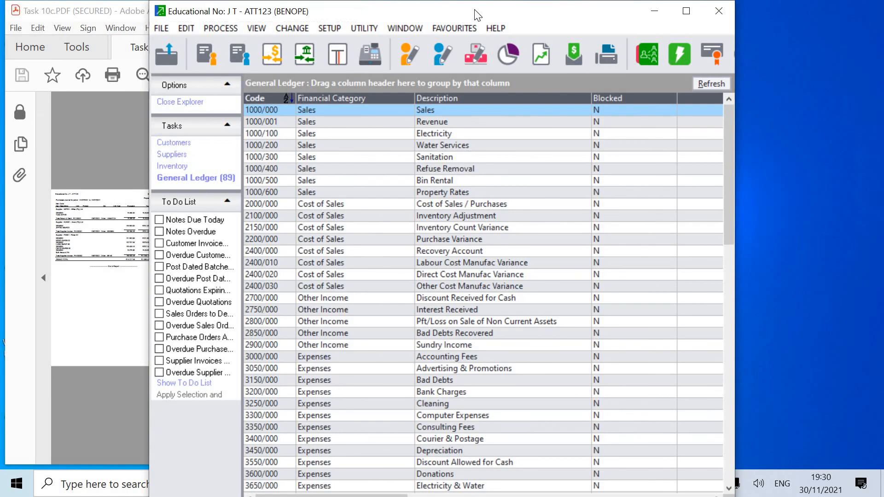
left_click_drag(478, 15, 625, 15)
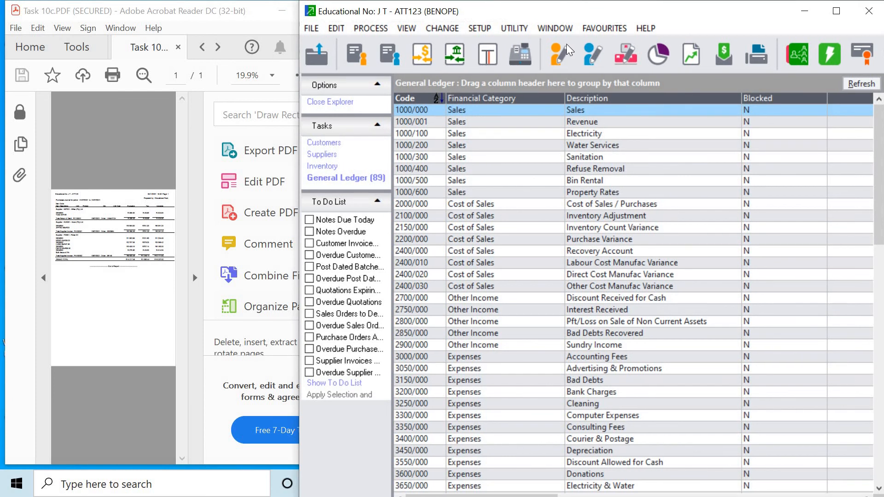
left_click(195, 278)
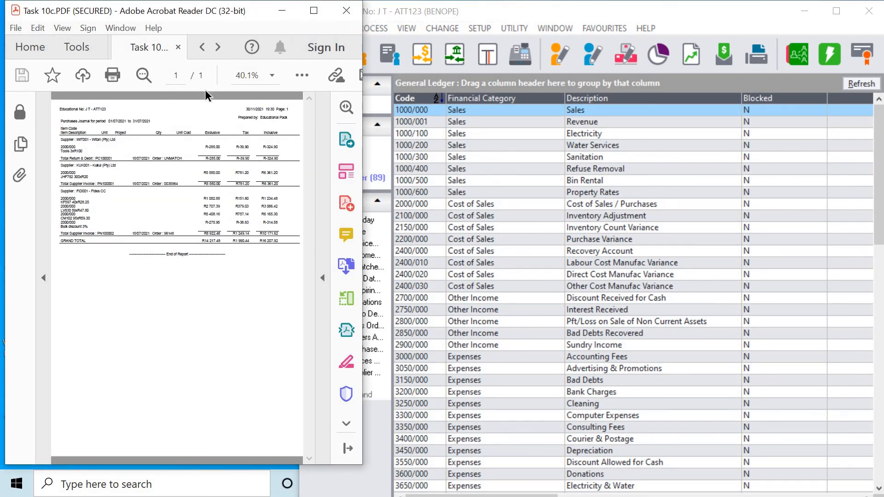
left_click(178, 48)
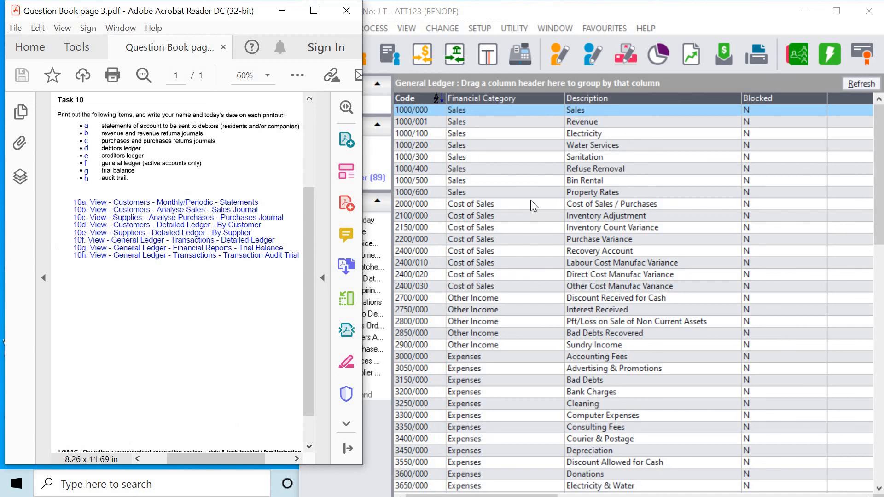
- Run the customers' Detailed Ledger by customer to Screen for July 2021
left_click(416, 28)
mouse_move(440, 91)
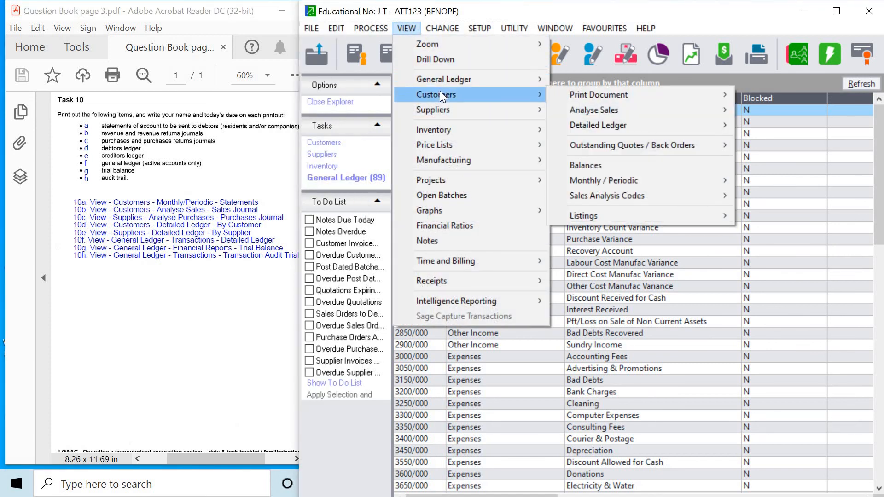
mouse_move(570, 117)
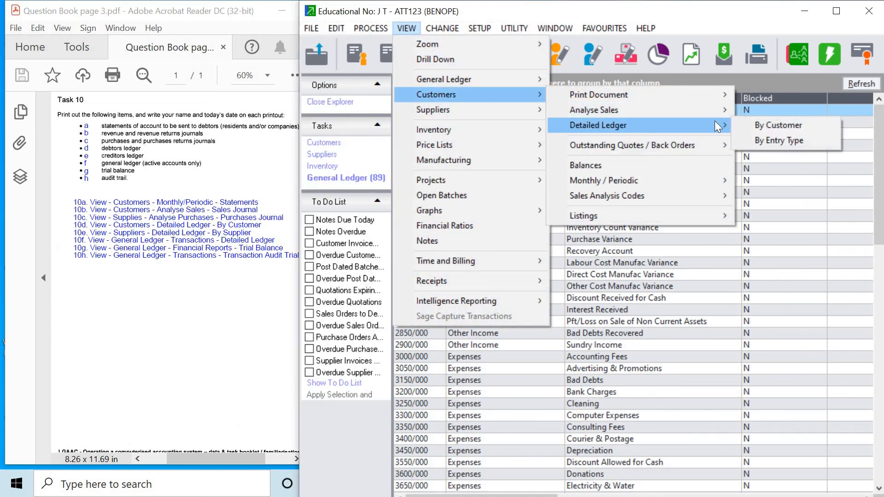
left_click(818, 126)
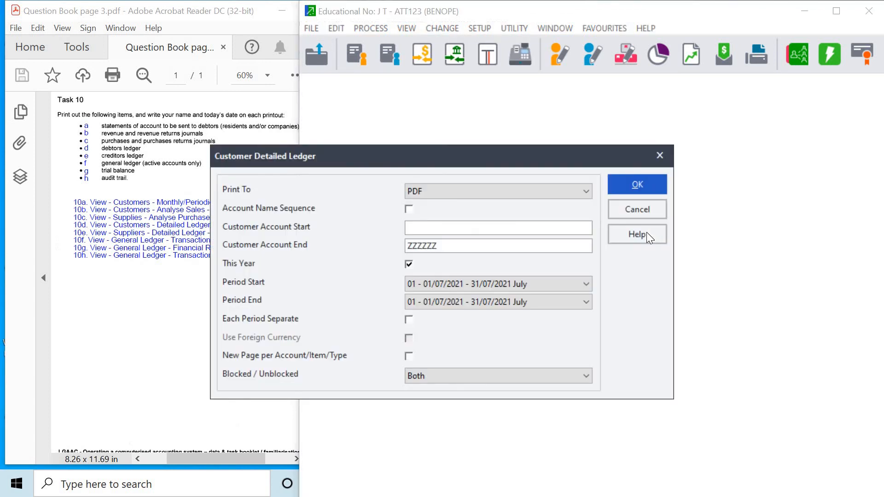
left_click(585, 195)
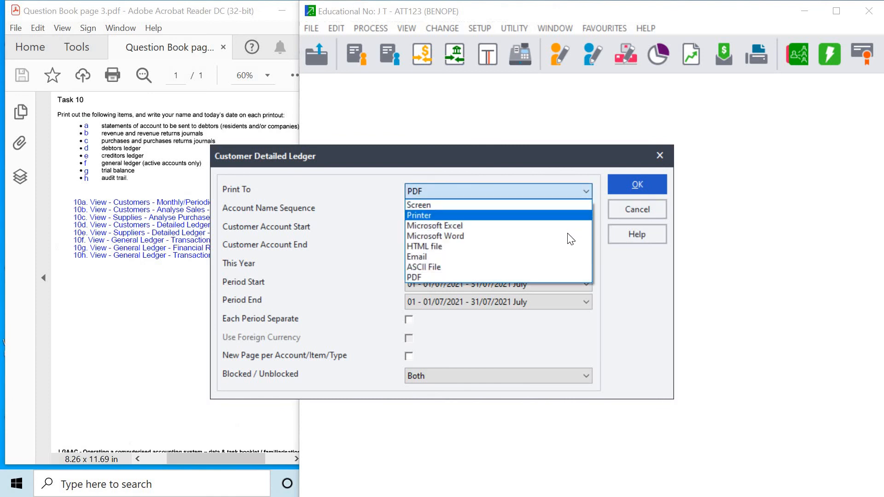
left_click(547, 205)
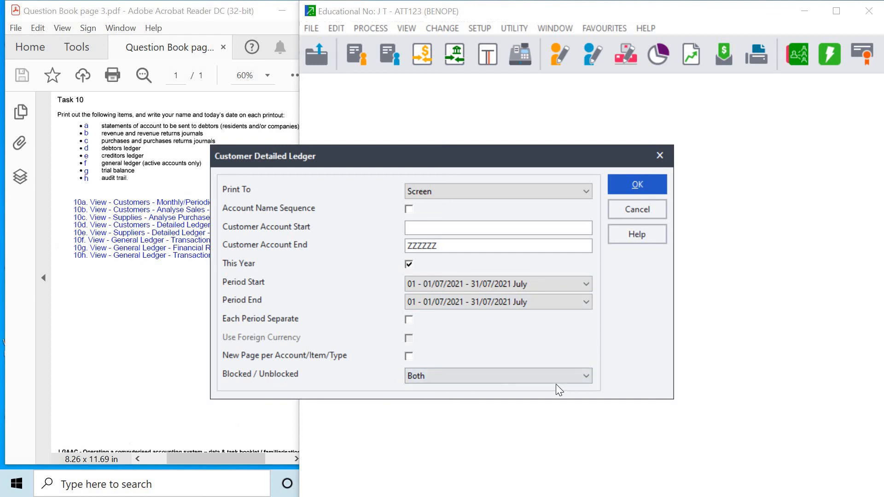
left_click(636, 184)
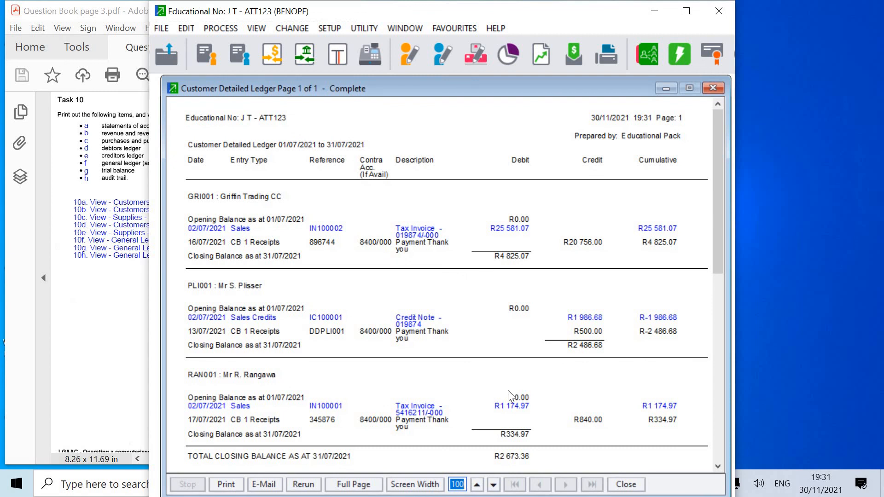
- Rerun the customer detailed ledger with PDF as the output option
left_click(312, 488)
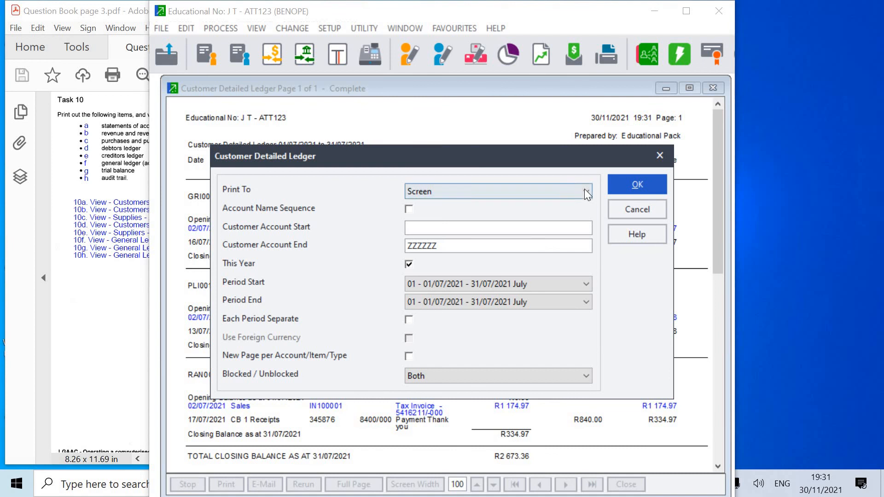
left_click(584, 190)
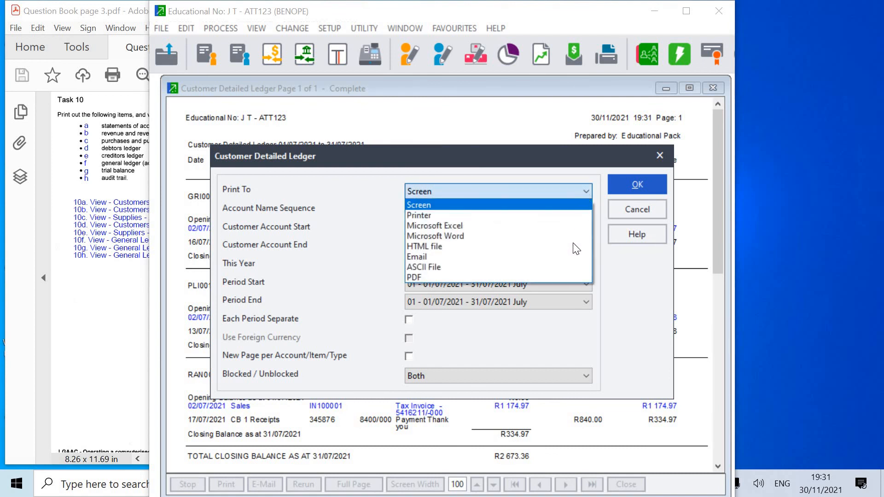
left_click(576, 276)
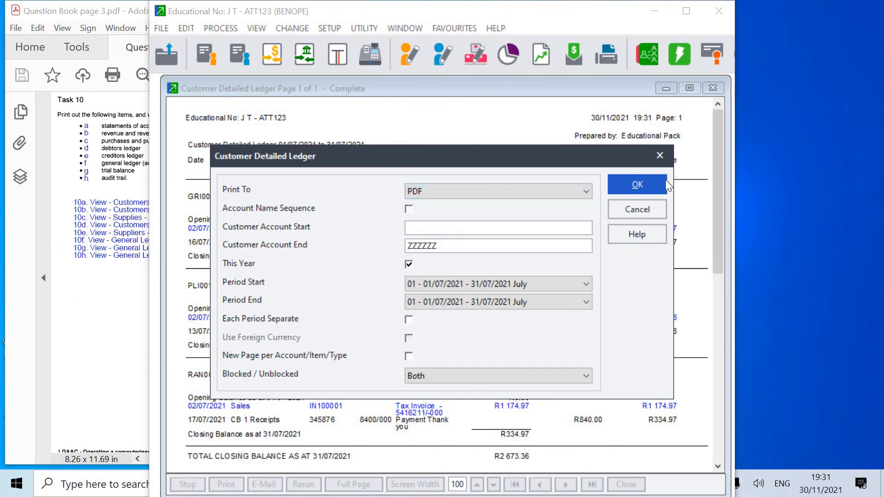
left_click(650, 181)
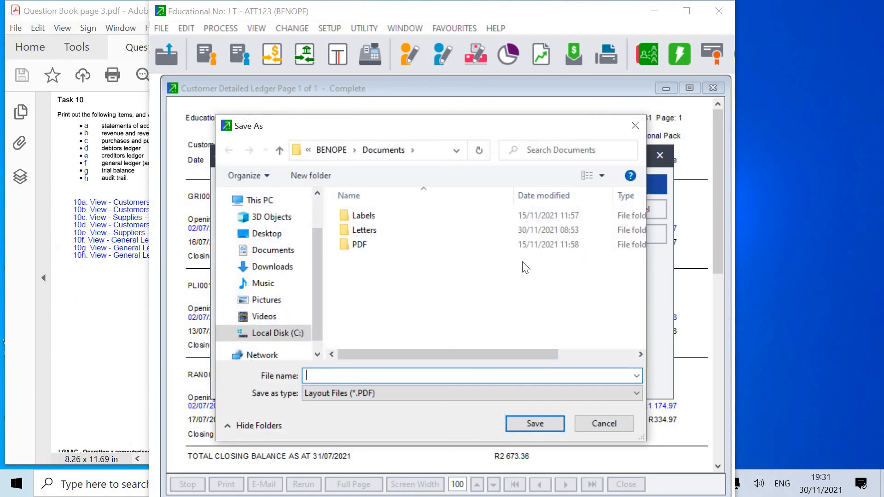
- Save the customer detailed ledger PDF as Task 10d in the J T - ATT123 folder on the Desktop
left_click(264, 235)
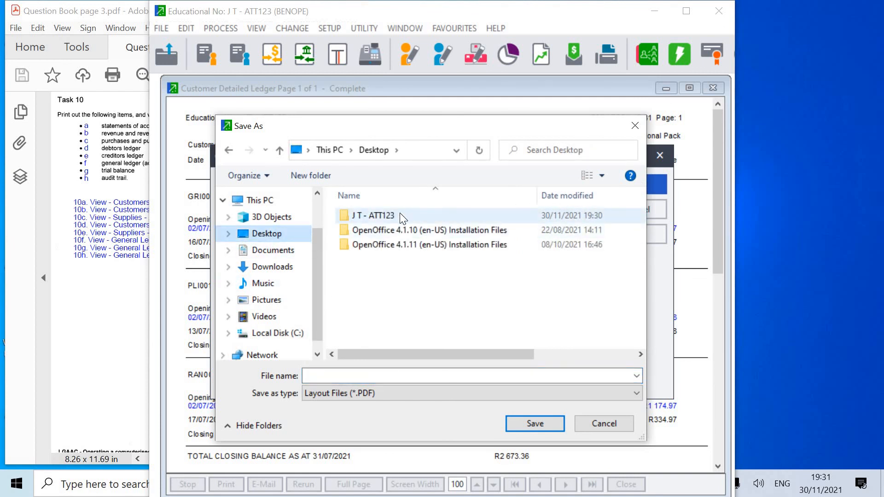
double_click(400, 214)
left_click(469, 375)
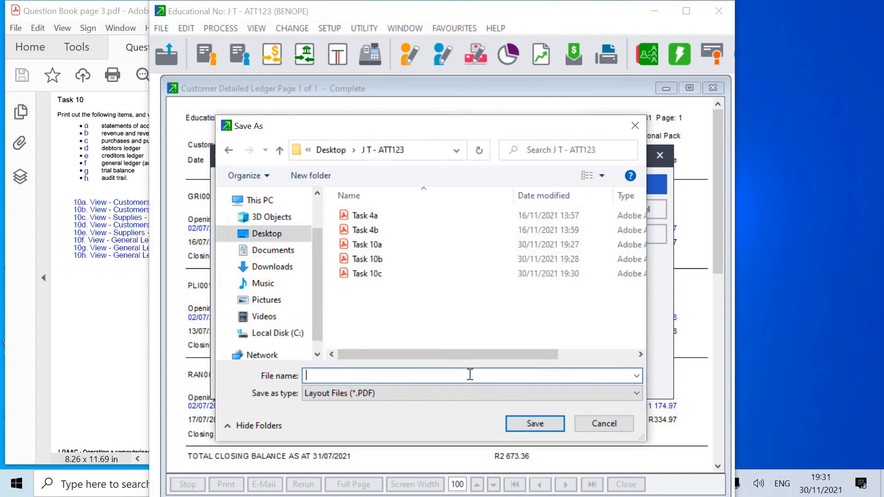
type("Task 10")
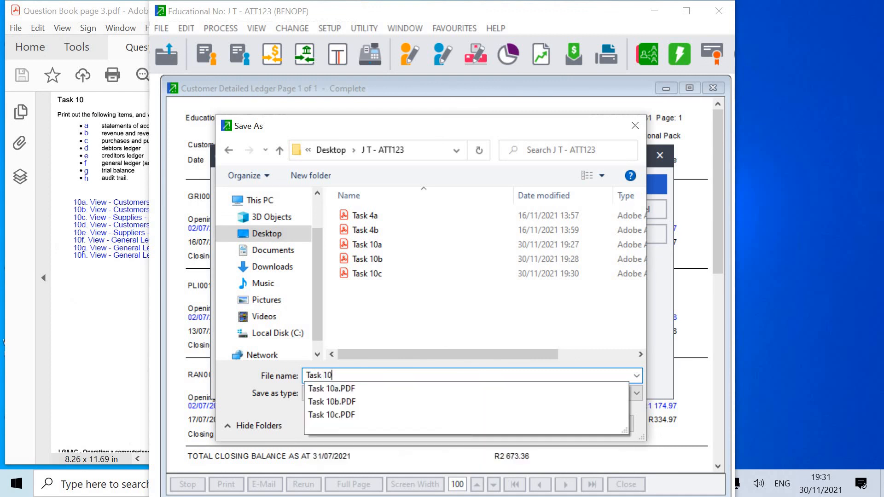
type("d")
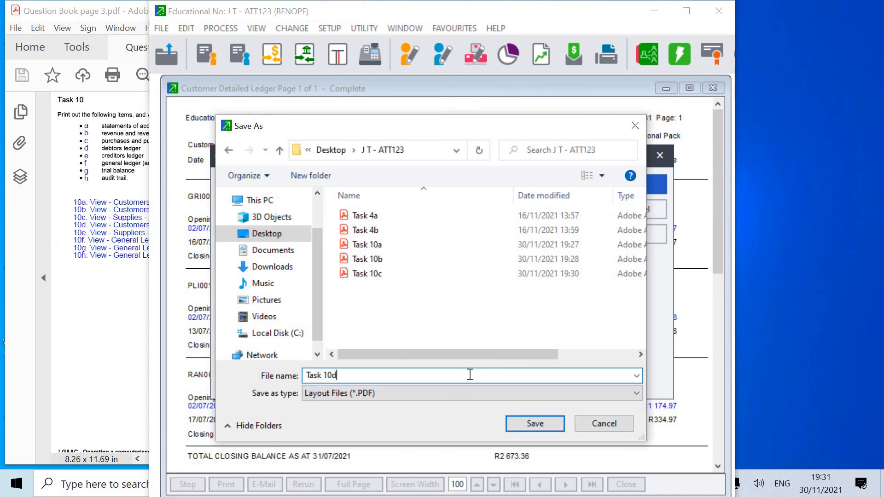
left_click(538, 422)
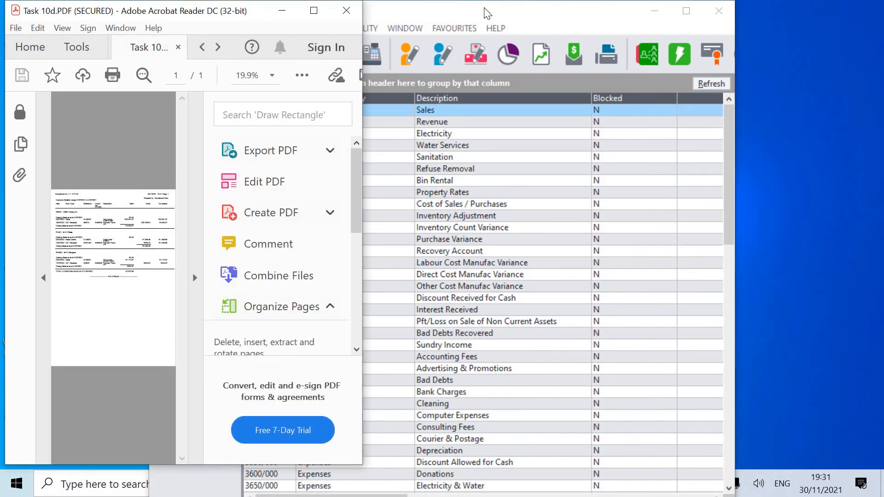
- Uncover the exported Task 10d PDF beside the accounting program, enlarge its page view to check the ledger and close it
left_click(487, 14)
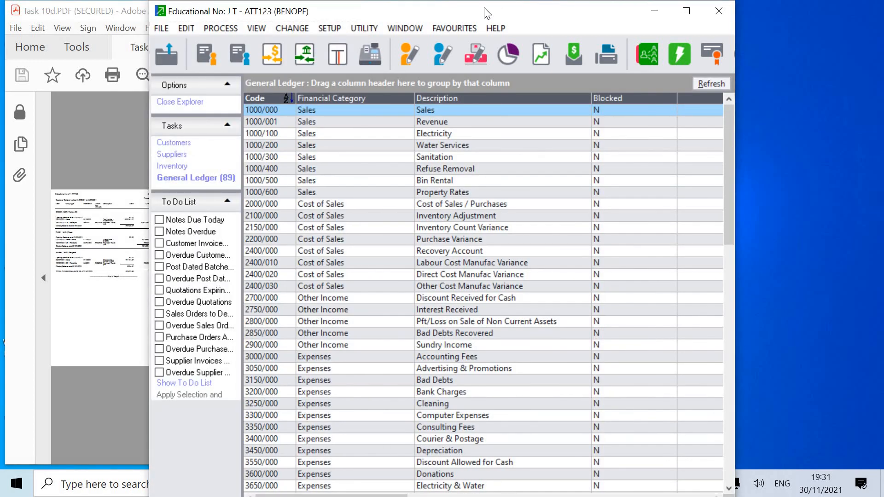
left_click_drag(488, 14, 638, 16)
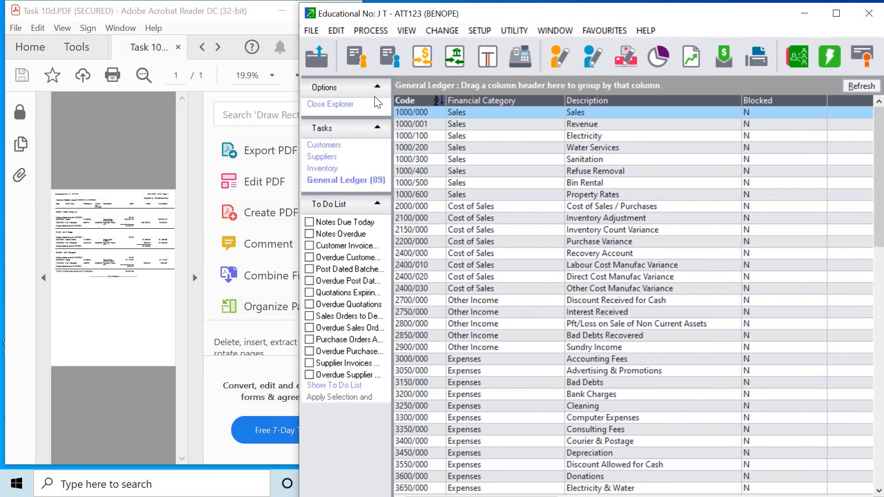
left_click(192, 277)
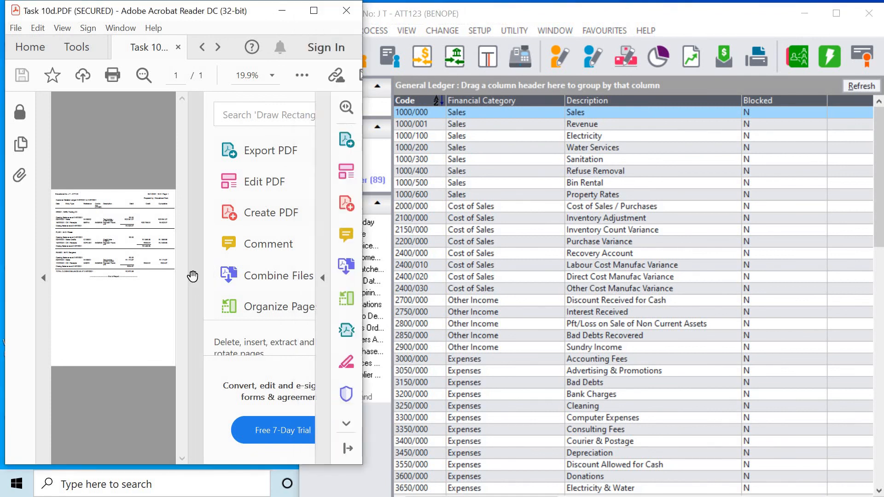
left_click(178, 47)
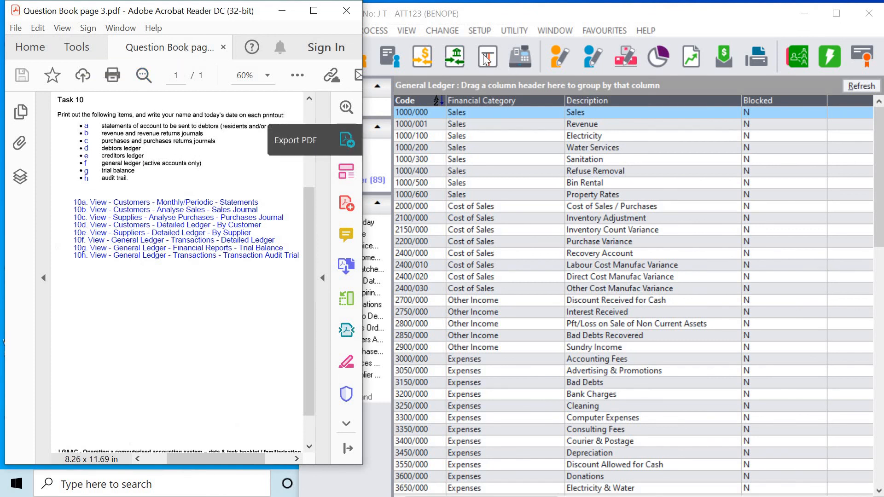
- Run the suppliers' Detailed Ledger by supplier to Screen for July 2021
left_click(407, 30)
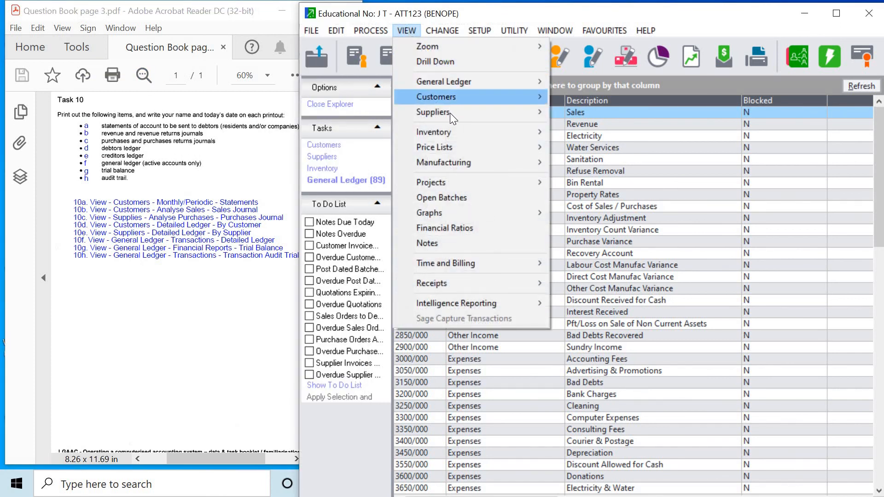
mouse_move(472, 111)
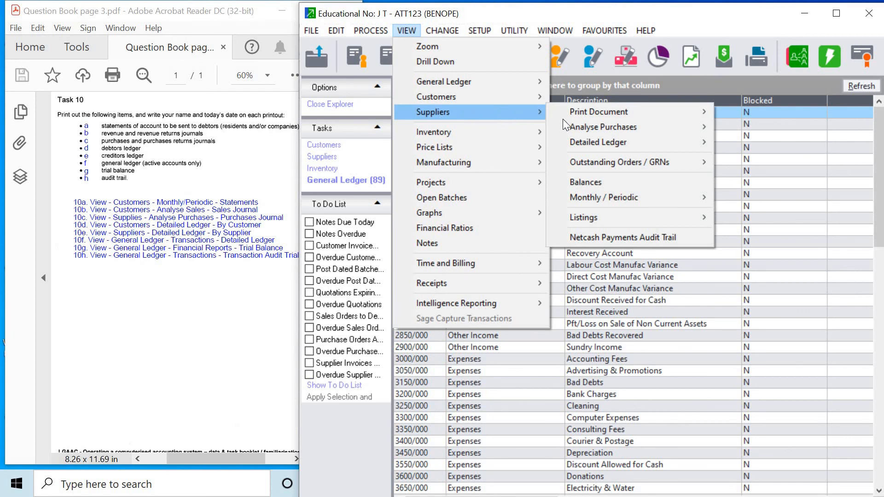
mouse_move(674, 143)
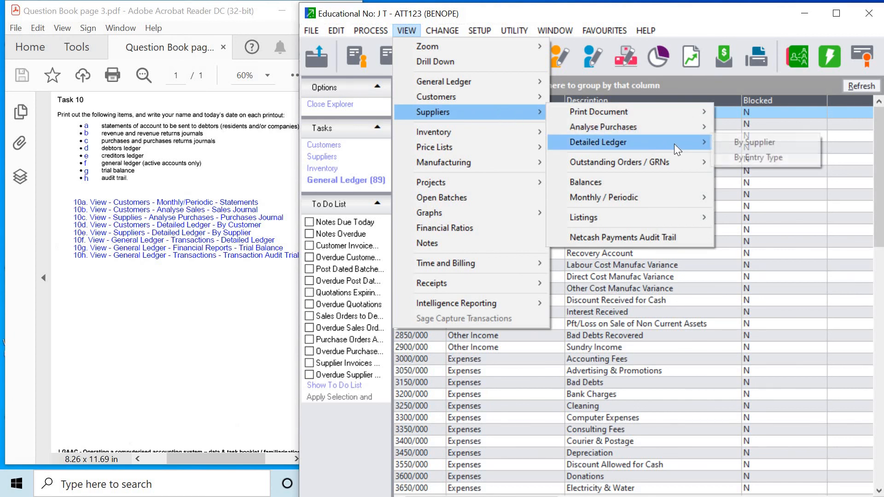
left_click(734, 146)
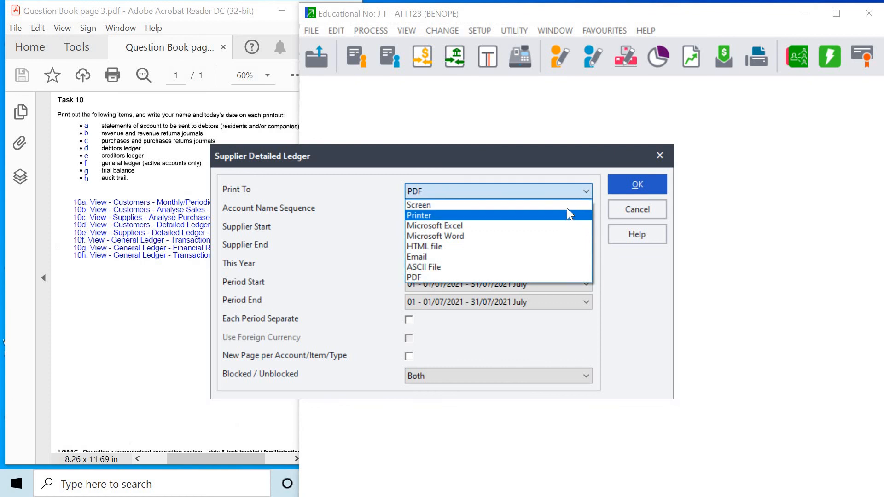
left_click(571, 205)
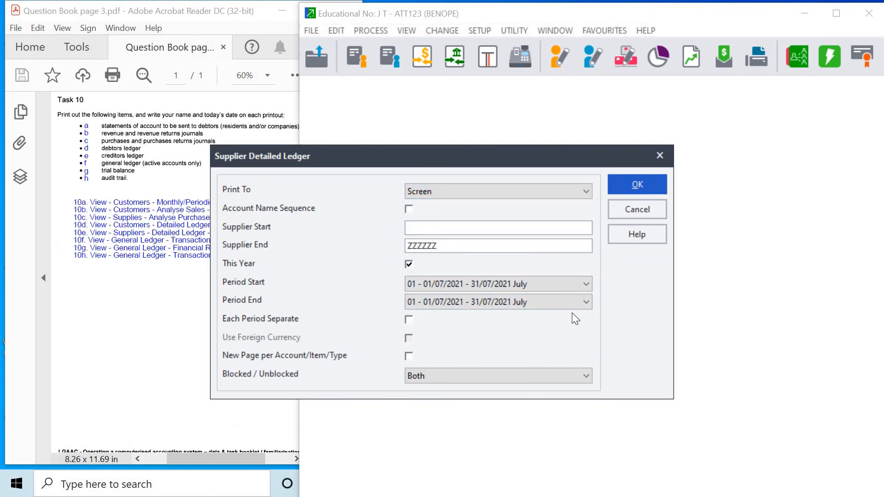
left_click(635, 185)
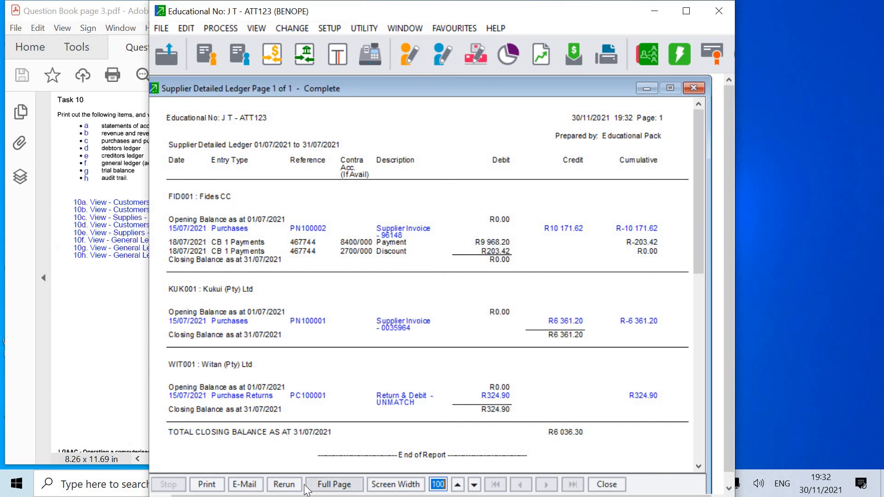
- Rerun the supplier detailed ledger with PDF as the output option
left_click(291, 484)
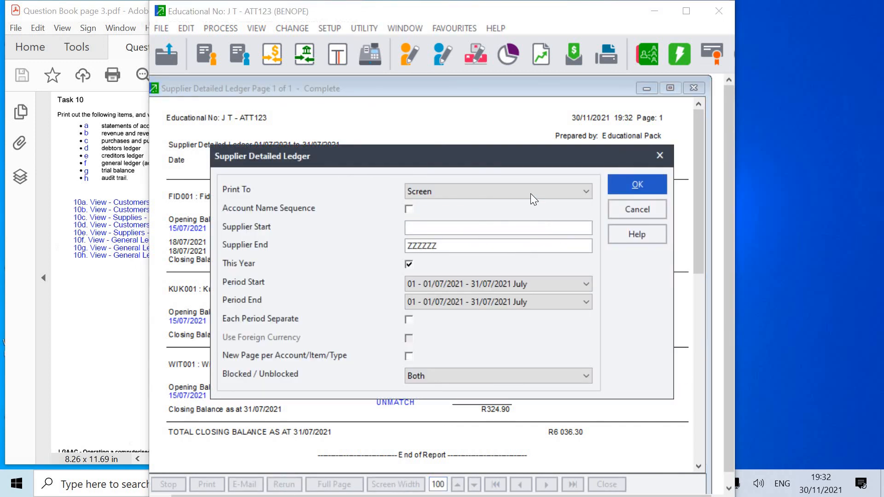
left_click(533, 198)
left_click(539, 277)
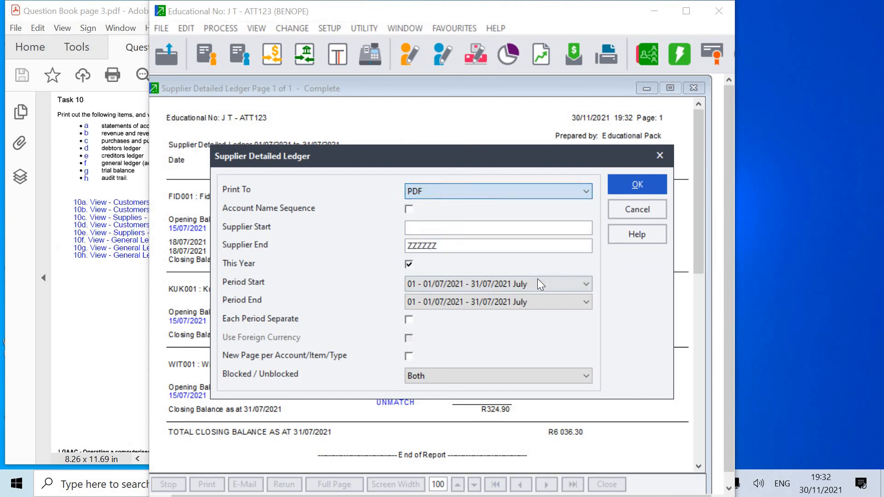
left_click(619, 186)
- Save the supplier detailed ledger PDF as Task 10e in the J T - ATT123 folder on the Desktop
left_click(271, 234)
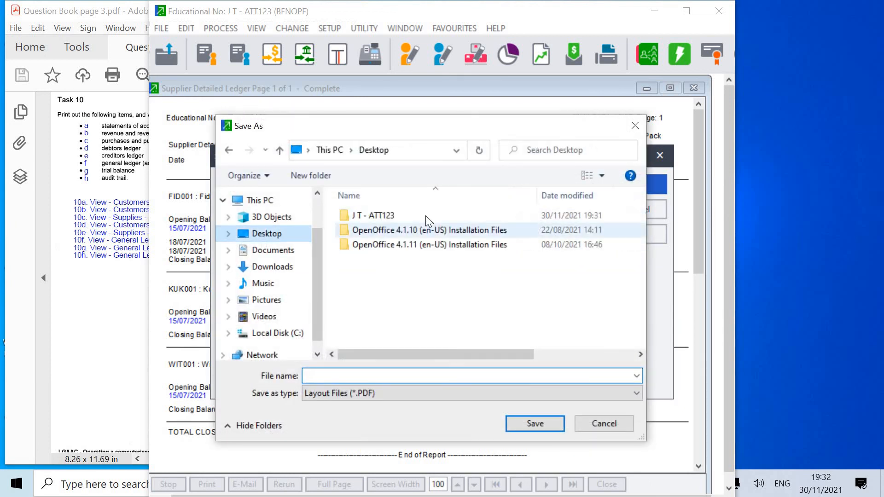
double_click(417, 215)
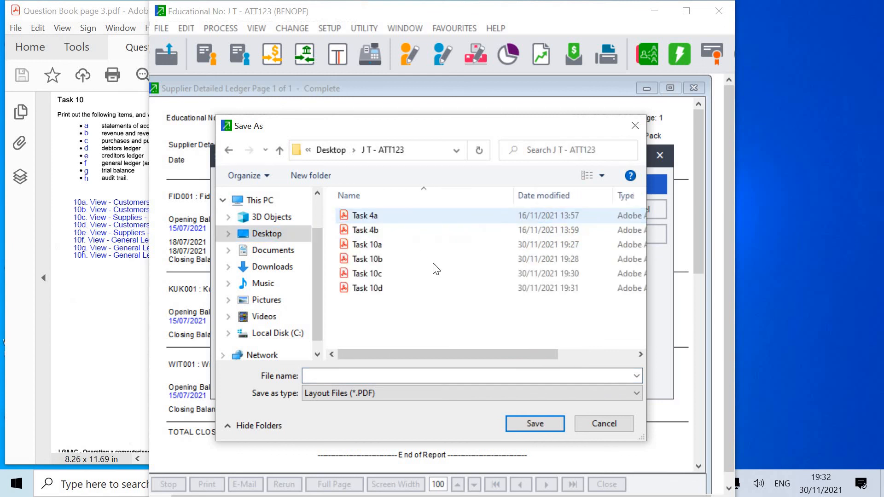
left_click(472, 379)
type("Tas")
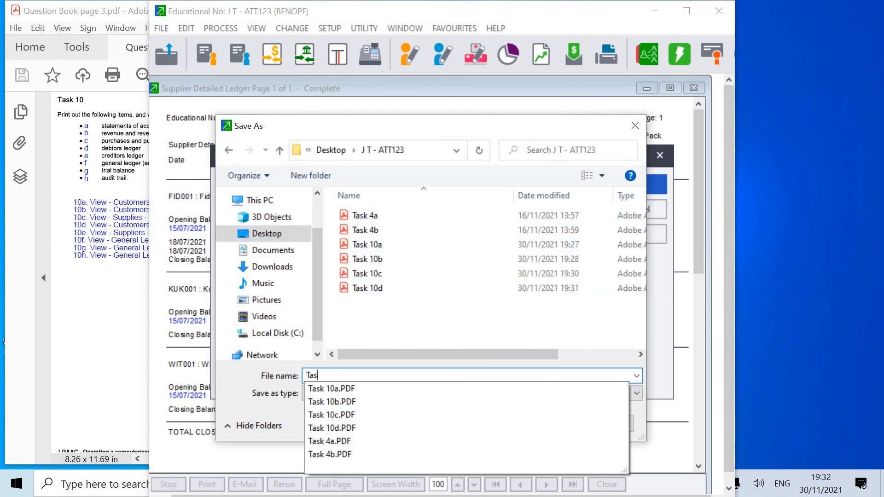
type("k 10")
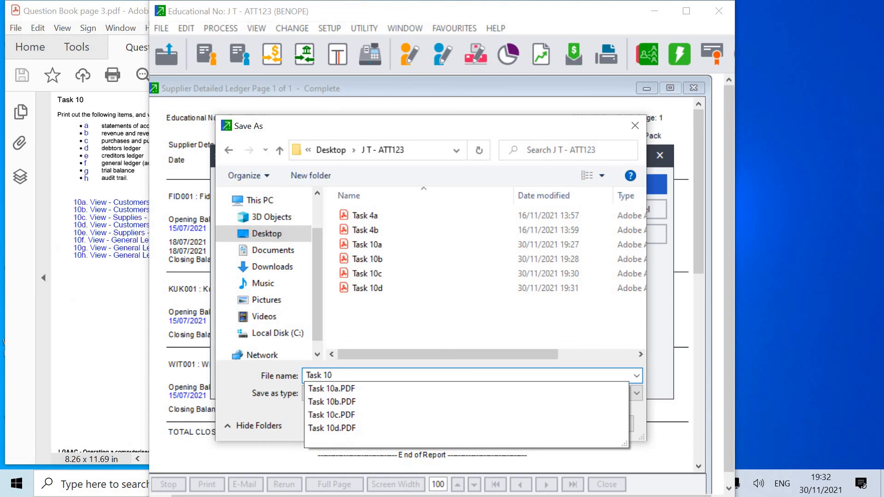
type("e")
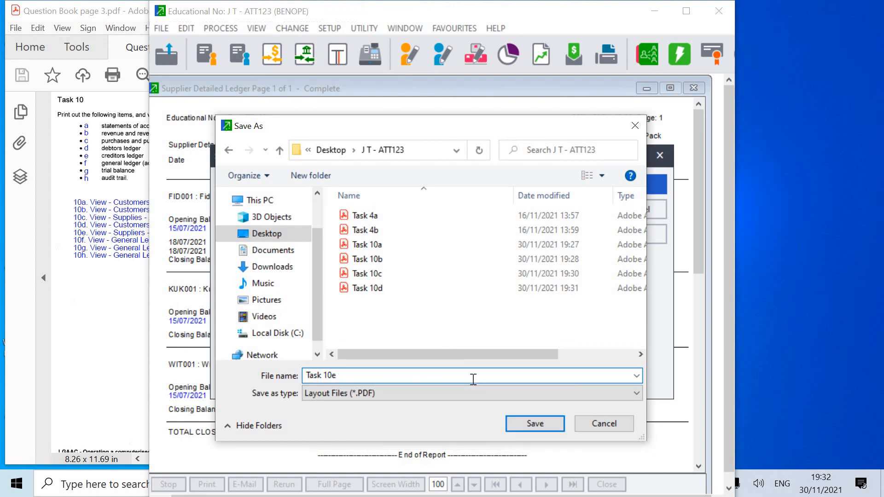
left_click(535, 424)
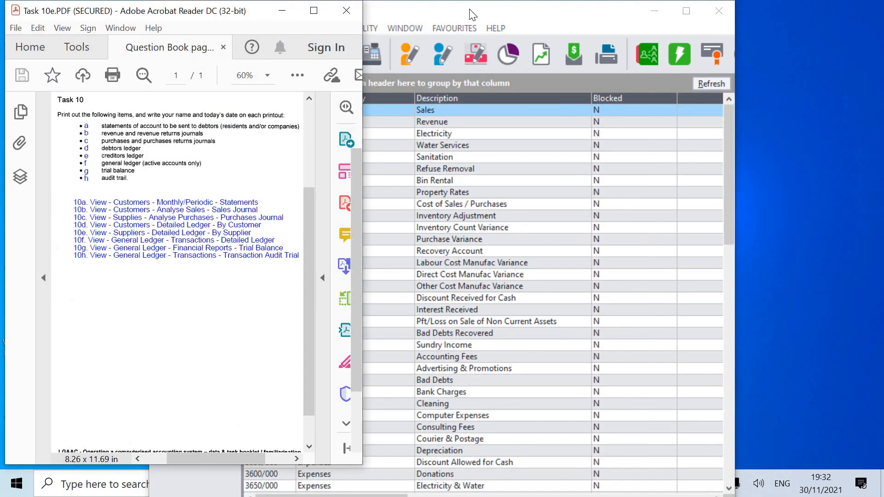
- Move the accounting program aside, enlarge the page view of the Task 10e PDF to check the supplier ledger, and close it
left_click(471, 13)
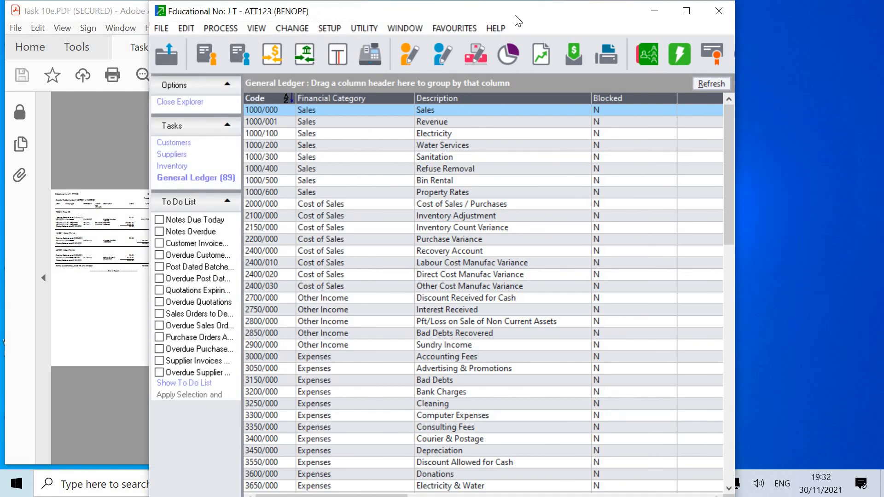
left_click_drag(518, 21, 666, 22)
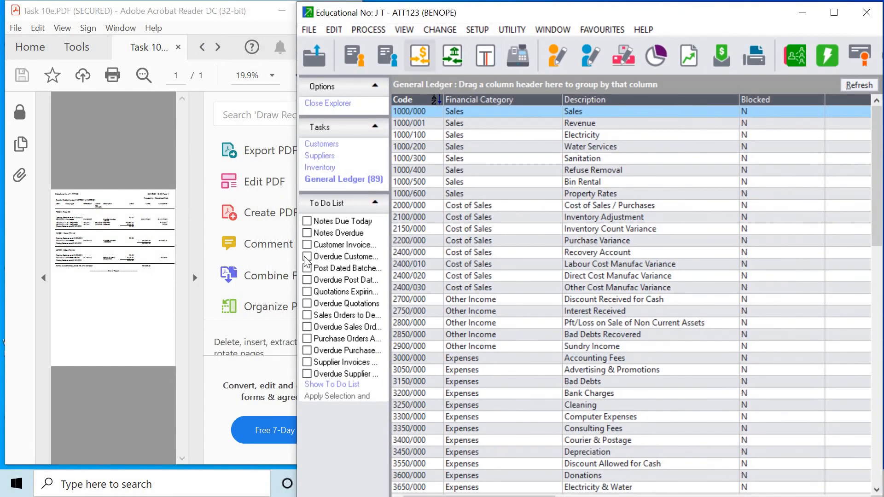
left_click(195, 277)
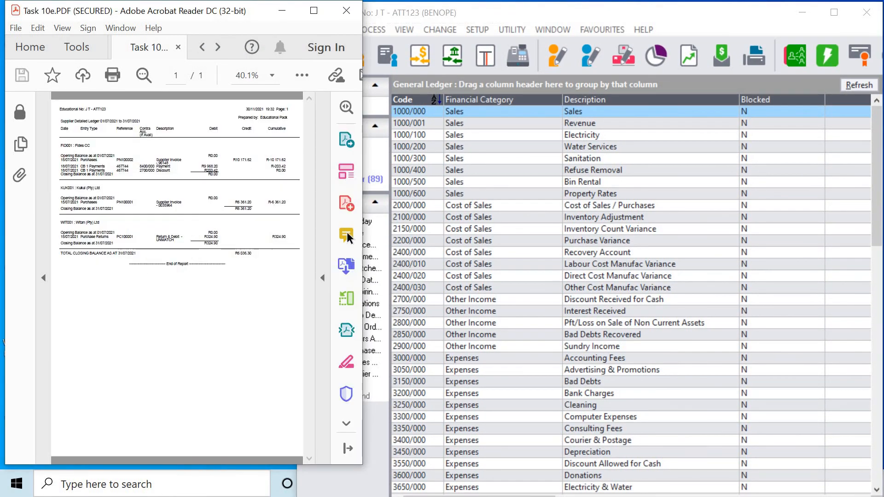
left_click(178, 47)
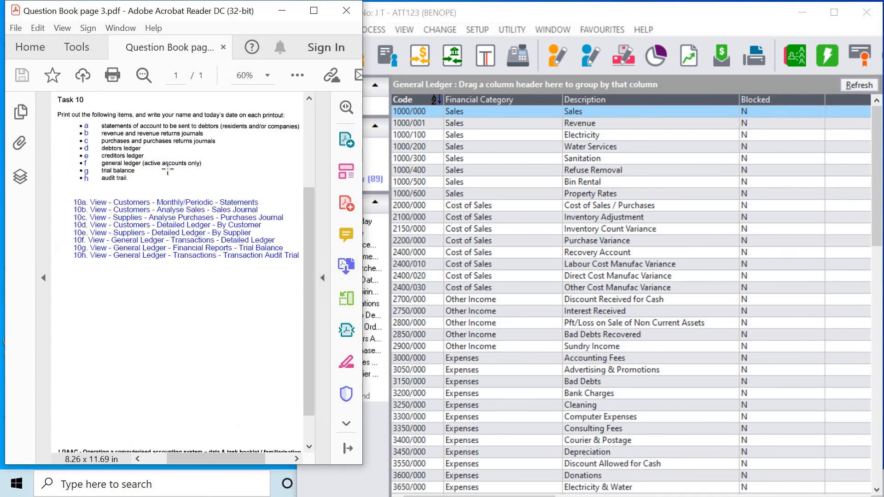
- Run the general ledger's Detailed Ledger transactions report to Screen for July 2021
left_click(410, 31)
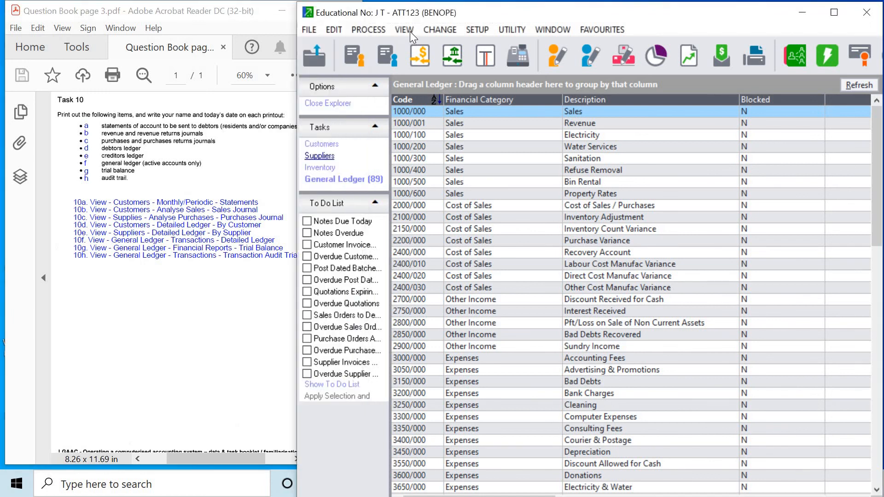
left_click(410, 31)
mouse_move(464, 81)
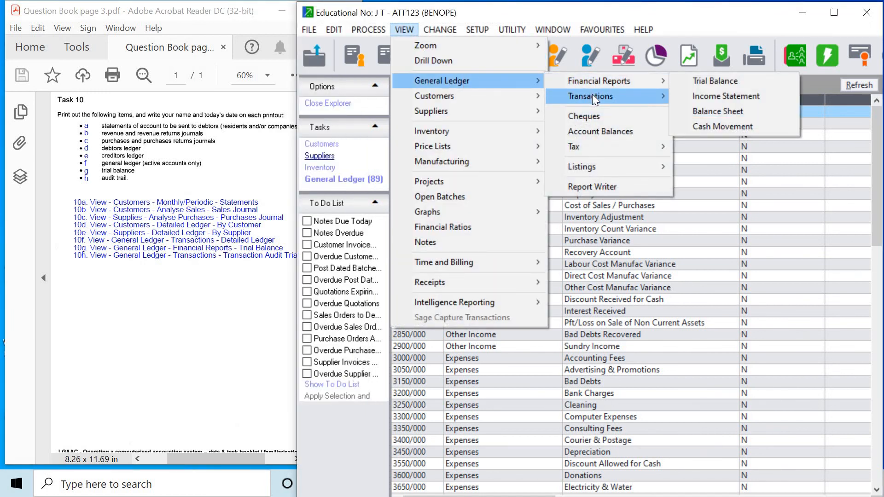
mouse_move(592, 94)
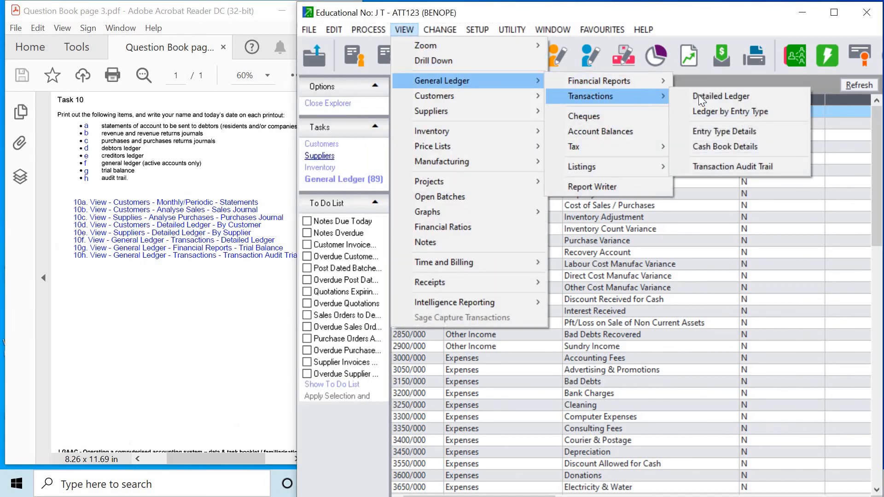
left_click(773, 97)
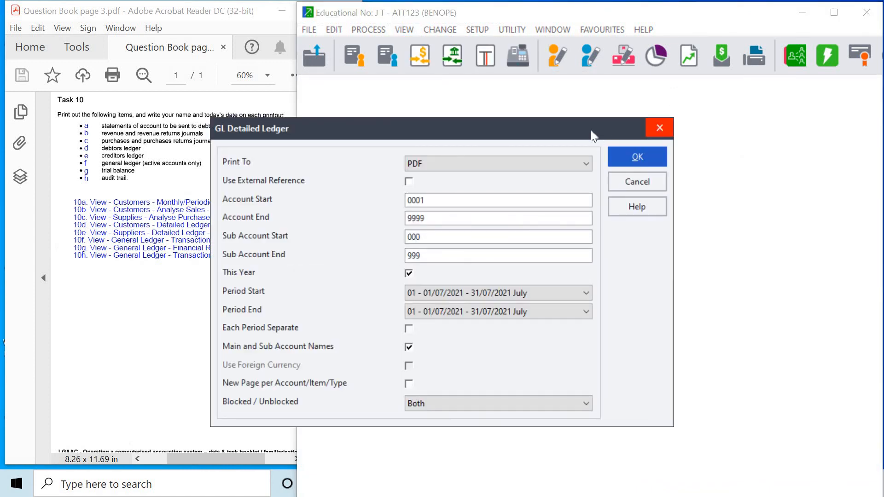
left_click(583, 167)
left_click(584, 187)
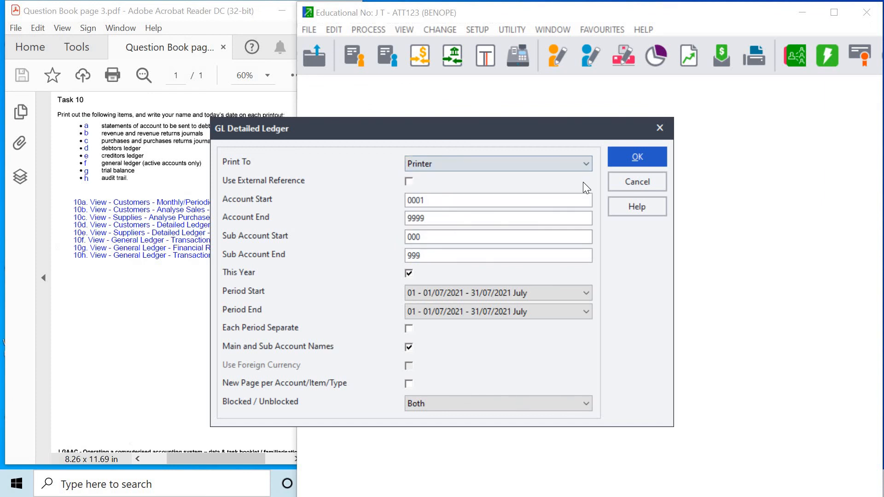
left_click(584, 166)
left_click(583, 174)
left_click(648, 156)
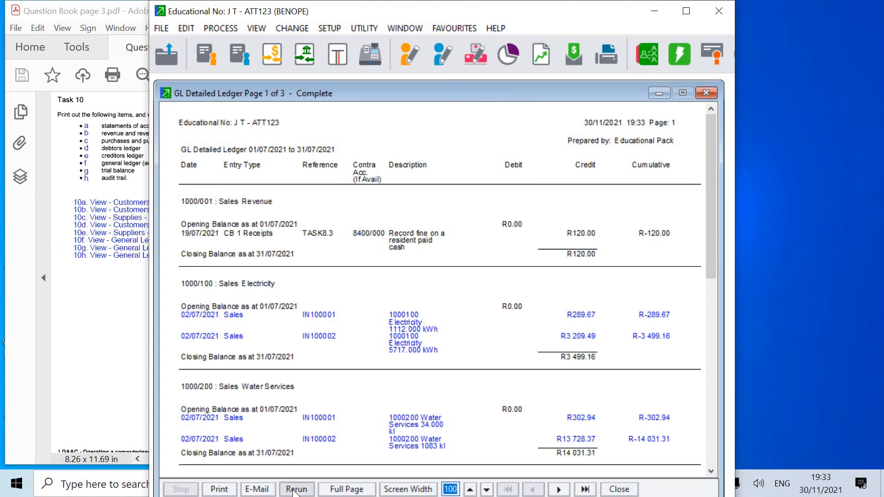
- Rerun the general ledger detailed ledger with PDF as the output option
left_click(294, 490)
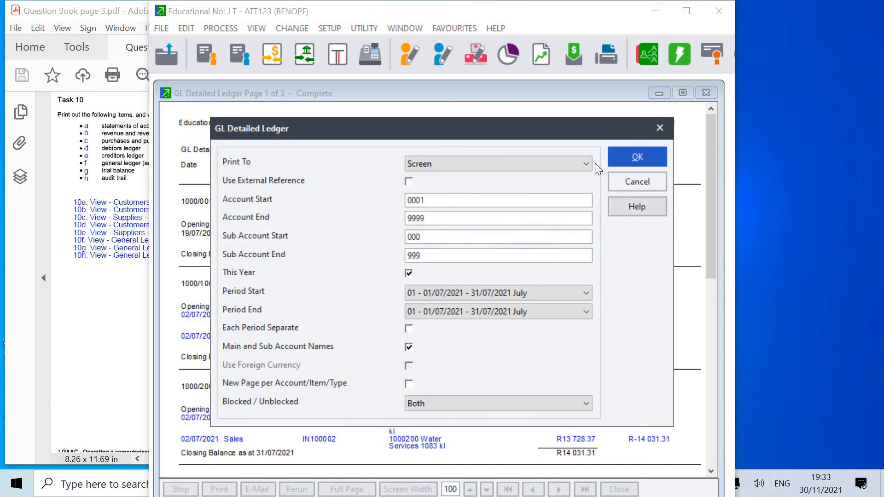
left_click(585, 164)
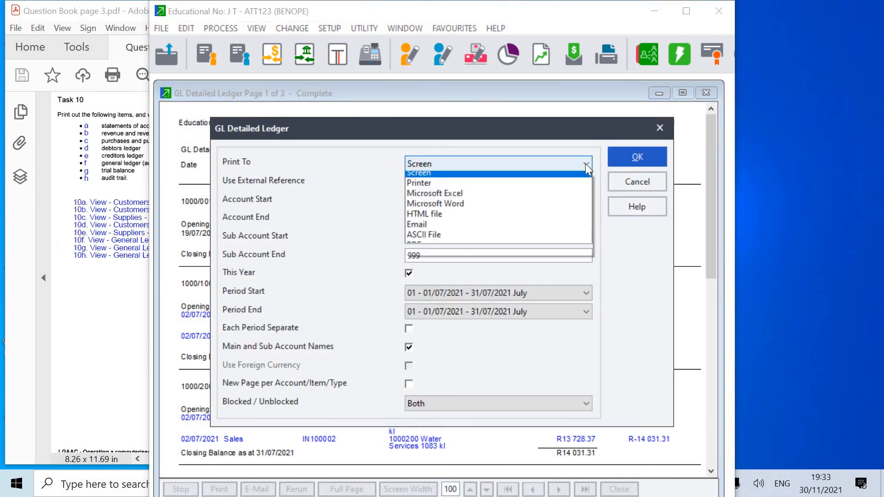
left_click(581, 250)
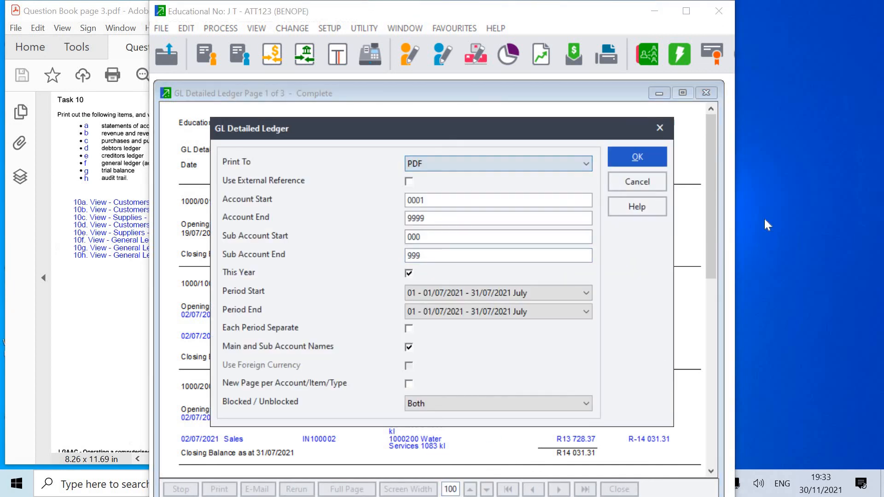
left_click(638, 158)
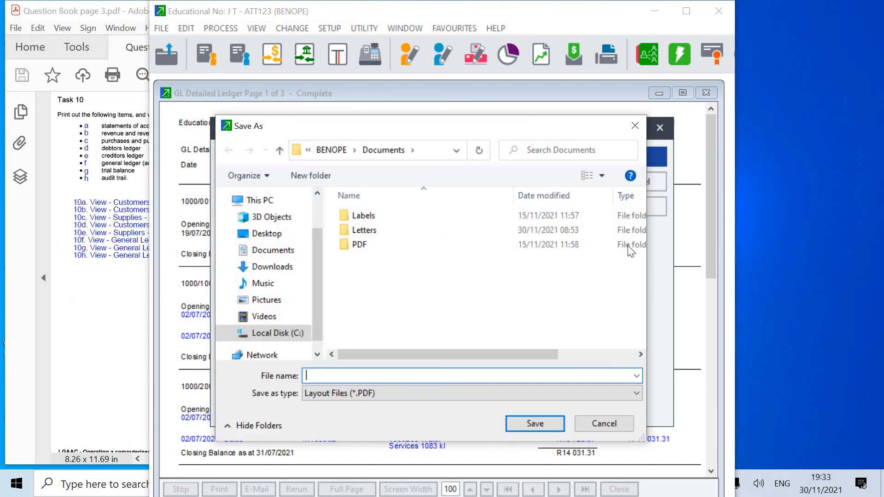
- Save the general ledger detailed ledger PDF as Task 10f in the J T - ATT123 folder on the Desktop
left_click(253, 235)
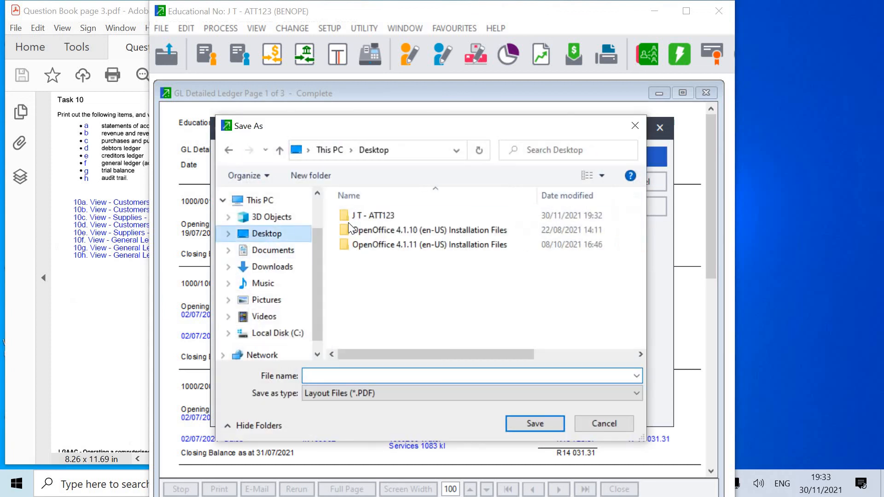
double_click(374, 216)
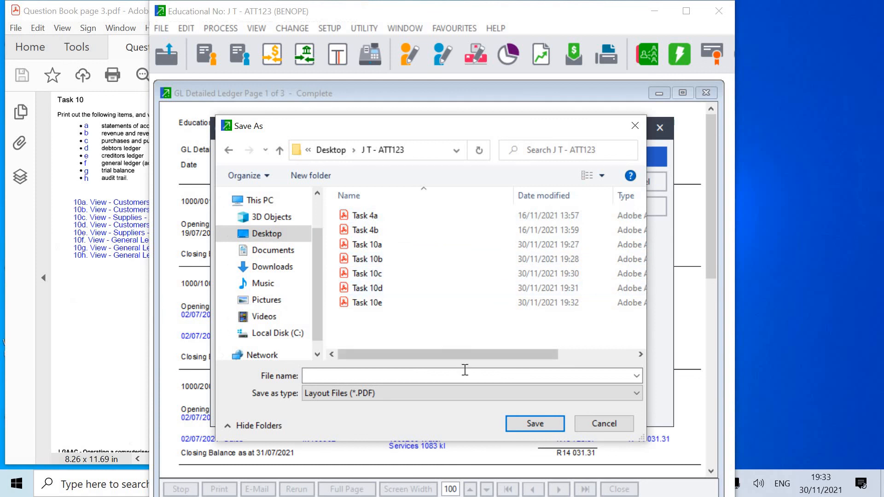
left_click(469, 374)
type("T")
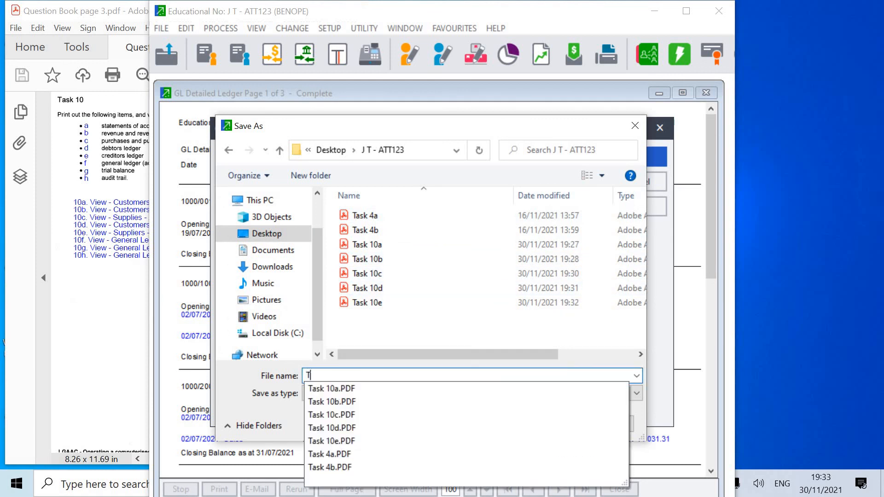
type("ask 10f")
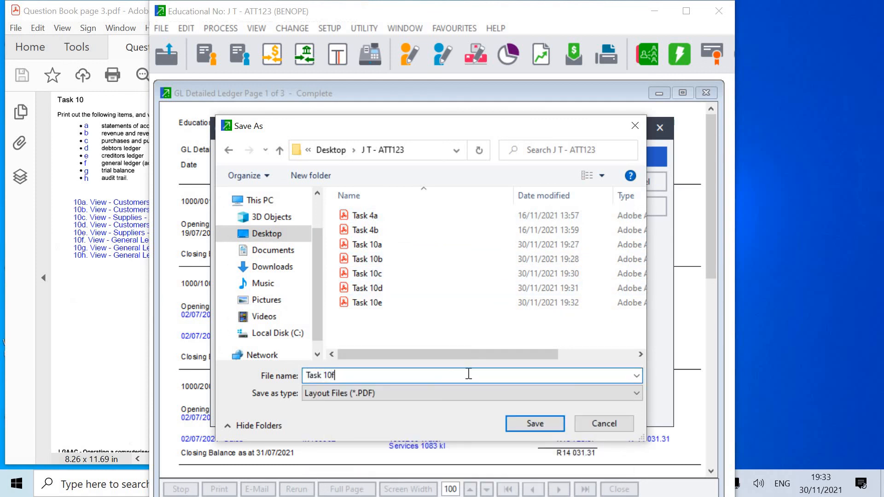
left_click(534, 423)
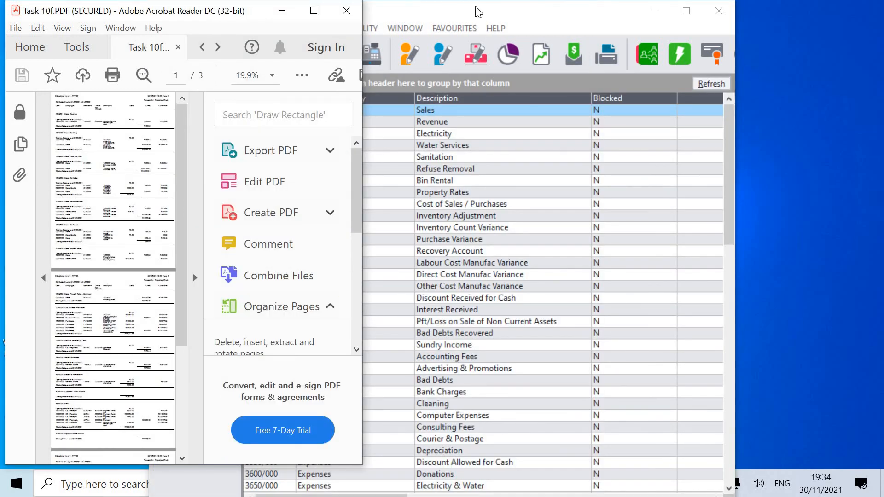
- Move the accounting program aside, enlarge the page view of the Task 10f PDF to check the general ledger, and close it
left_click(479, 12)
left_click_drag(519, 14, 667, 13)
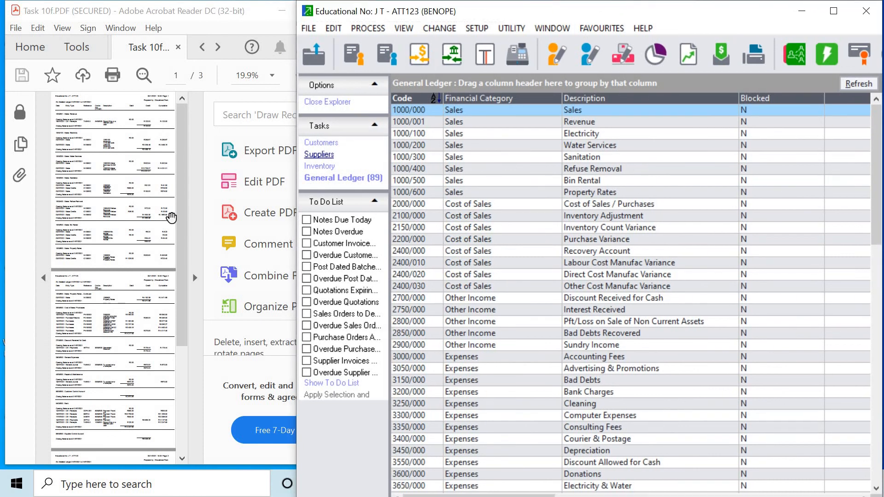
left_click(194, 281)
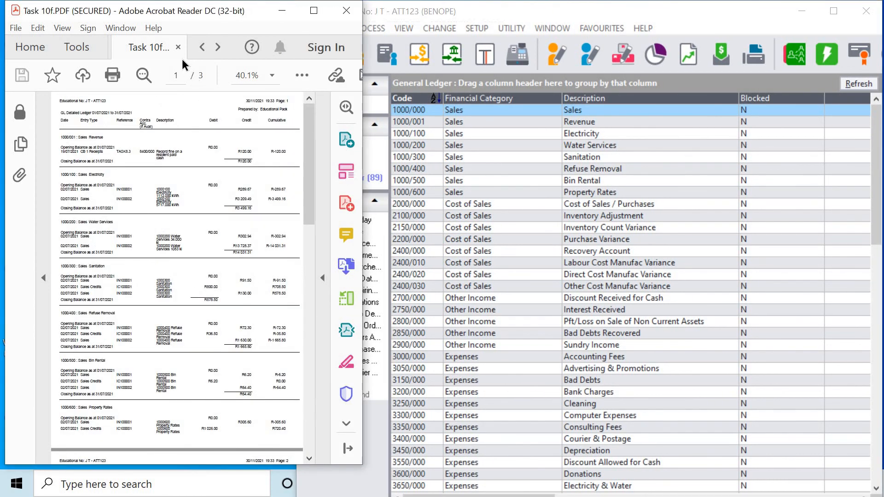
left_click(179, 48)
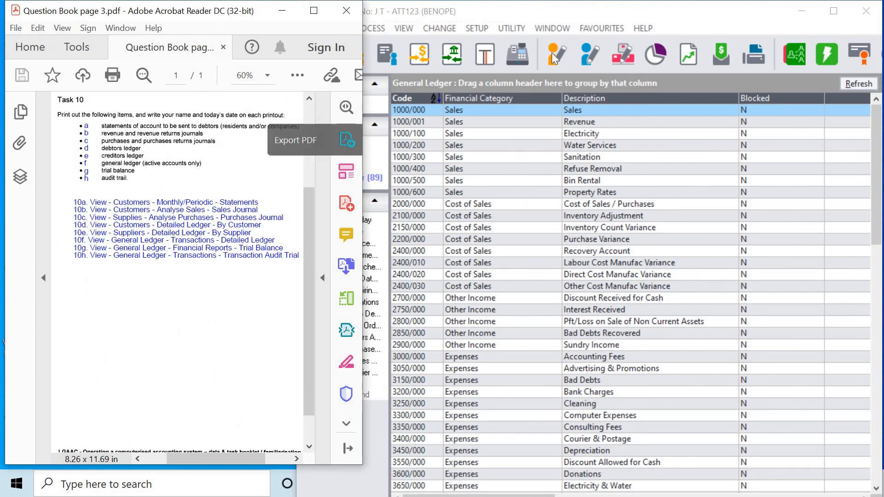
- Run the general ledger's Trial Balance financial report to Screen for July 2021 and move the report window into view
left_click(410, 25)
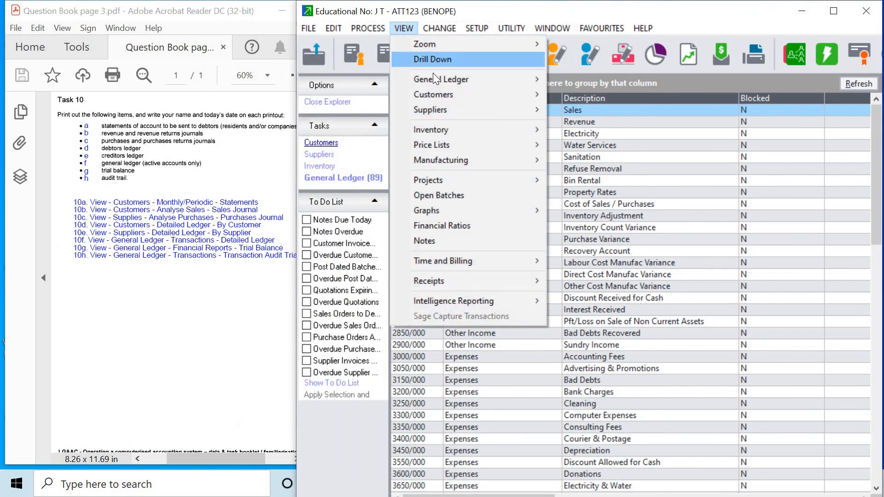
mouse_move(442, 78)
mouse_move(622, 77)
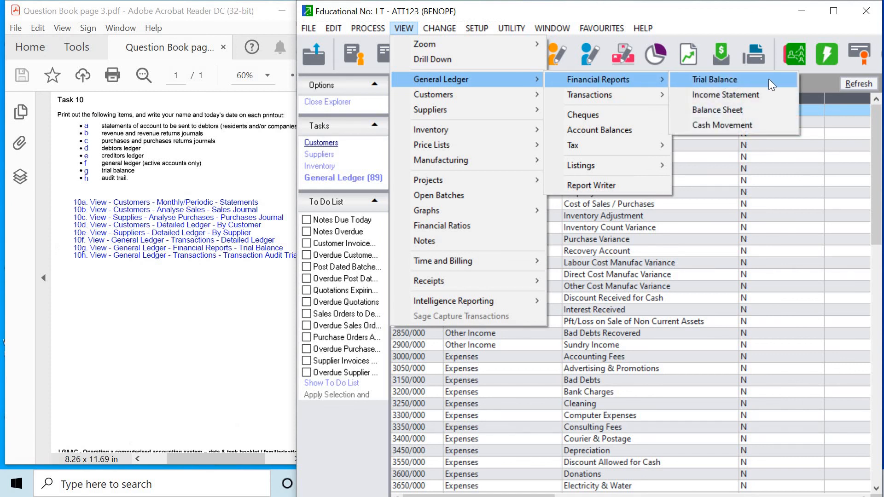
left_click(770, 79)
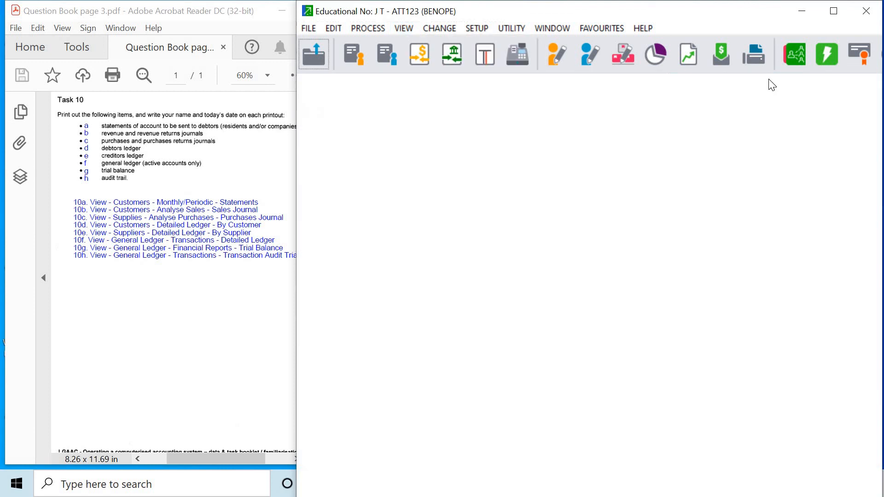
left_click(586, 202)
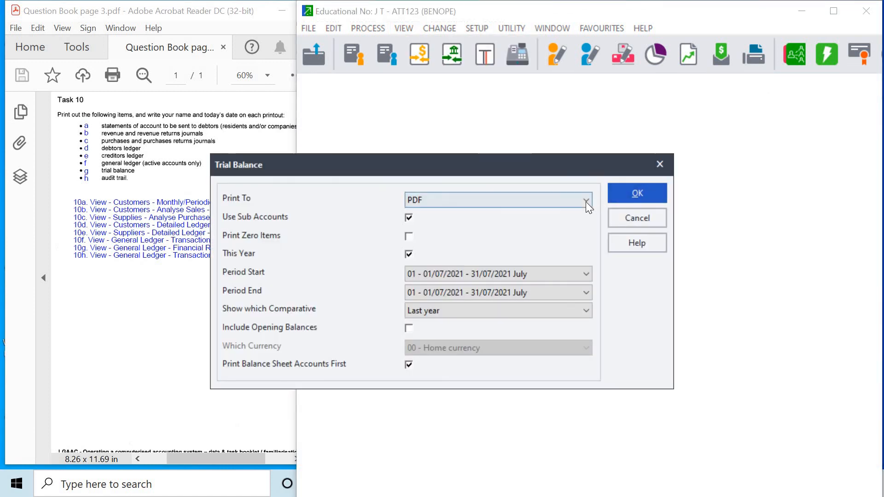
left_click(585, 215)
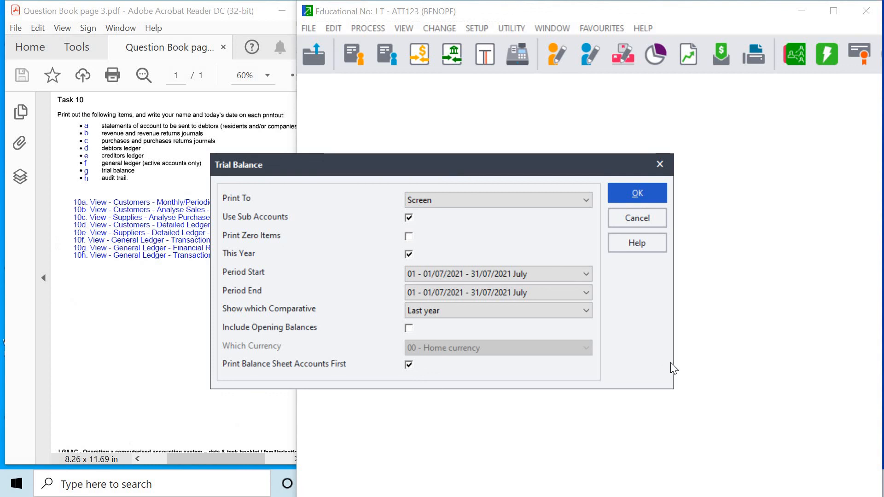
left_click(637, 194)
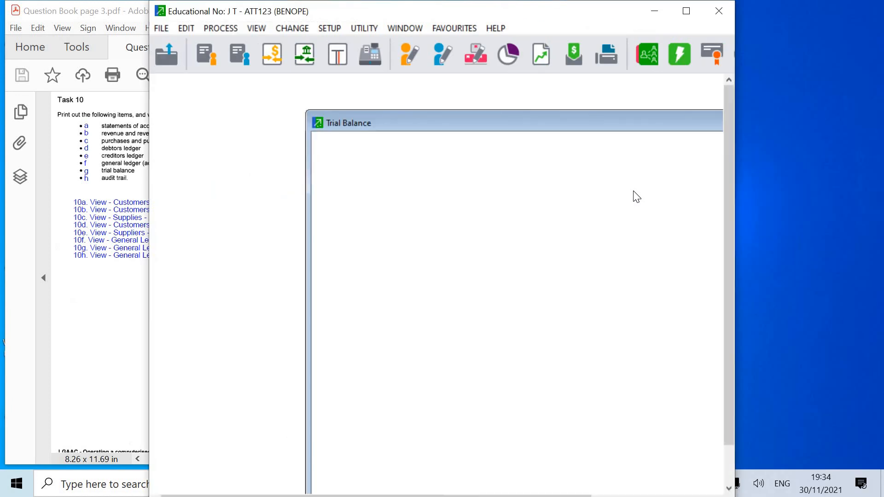
double_click(596, 123)
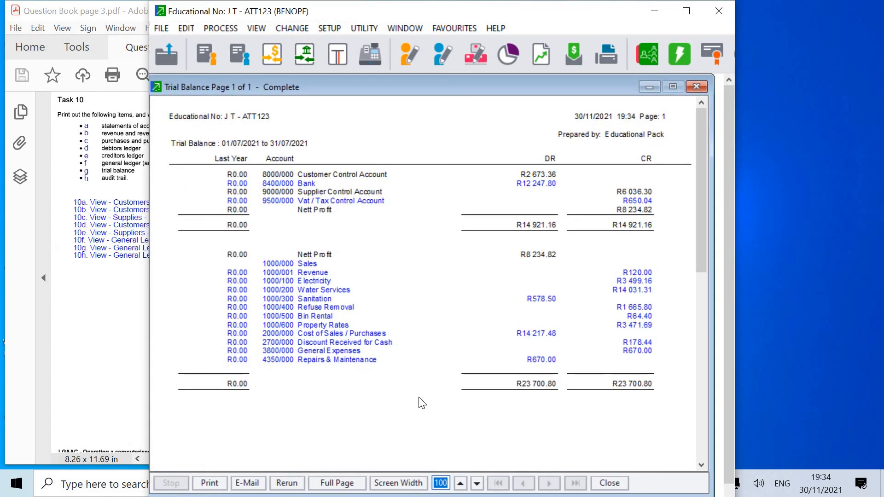
- Rerun the trial balance with PDF as the output option
left_click(286, 483)
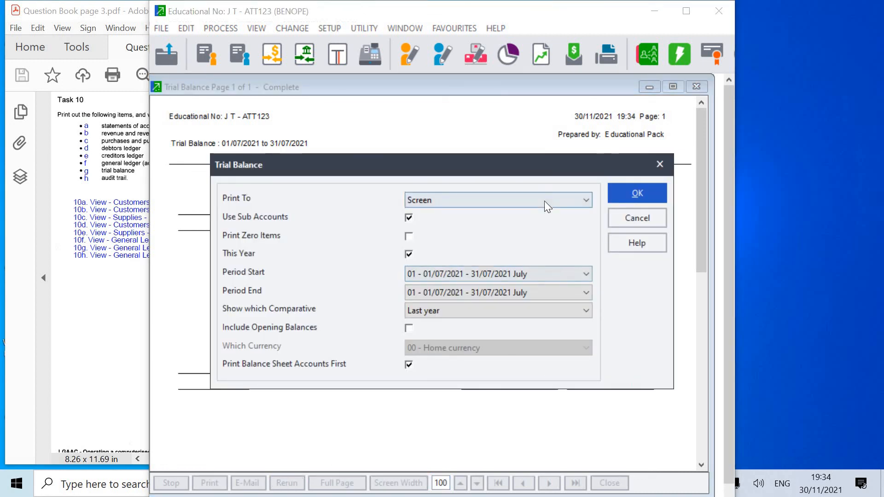
left_click(547, 206)
left_click(551, 288)
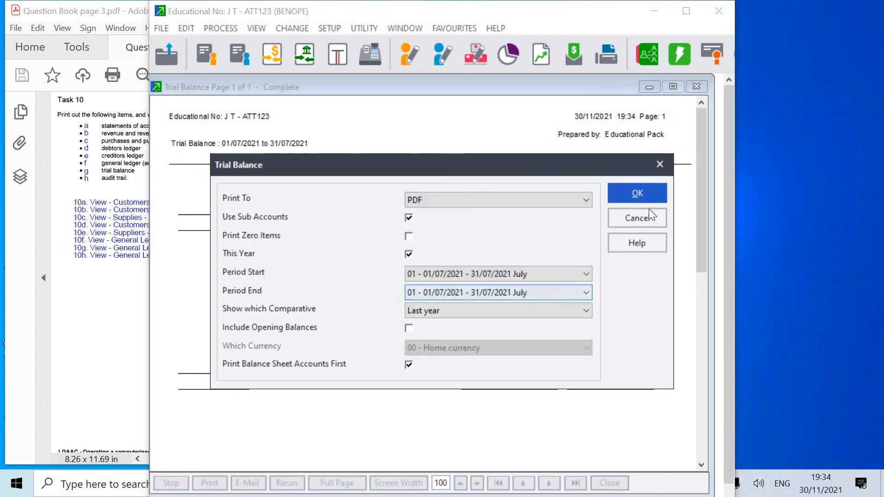
left_click(637, 193)
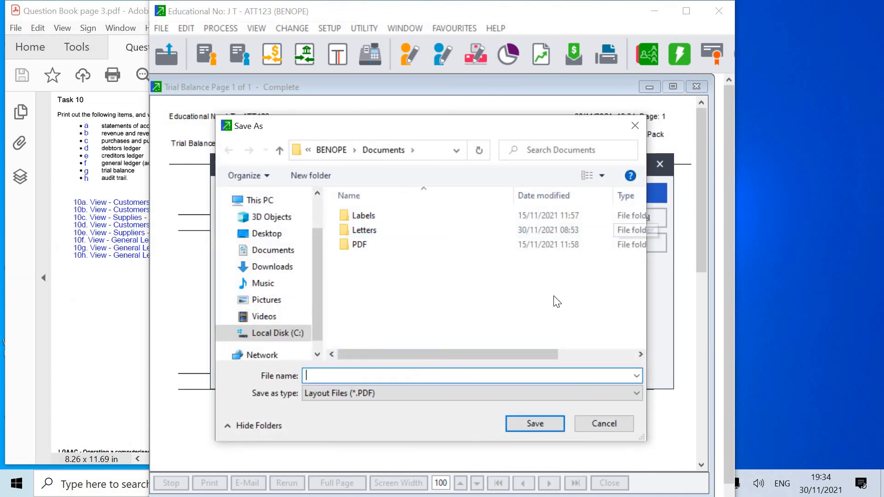
- Save the trial balance PDF as Task 10g in the J T - ATT123 folder on the Desktop
left_click(270, 233)
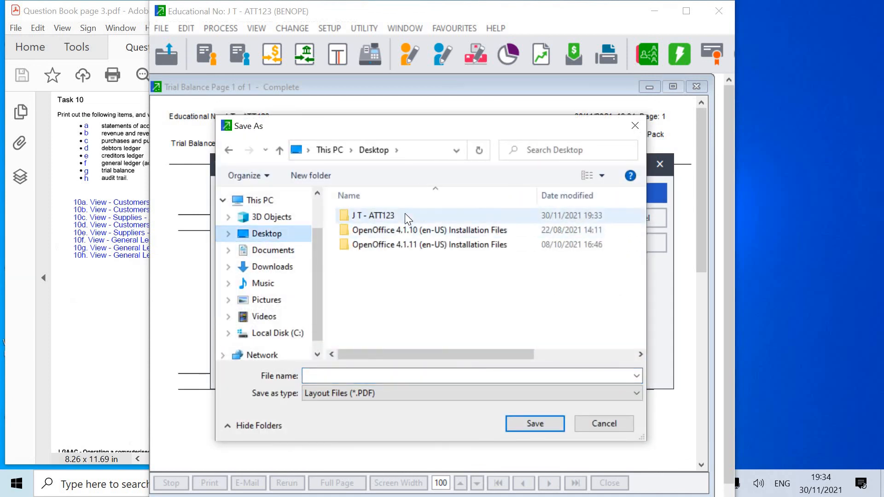
double_click(406, 216)
left_click(432, 375)
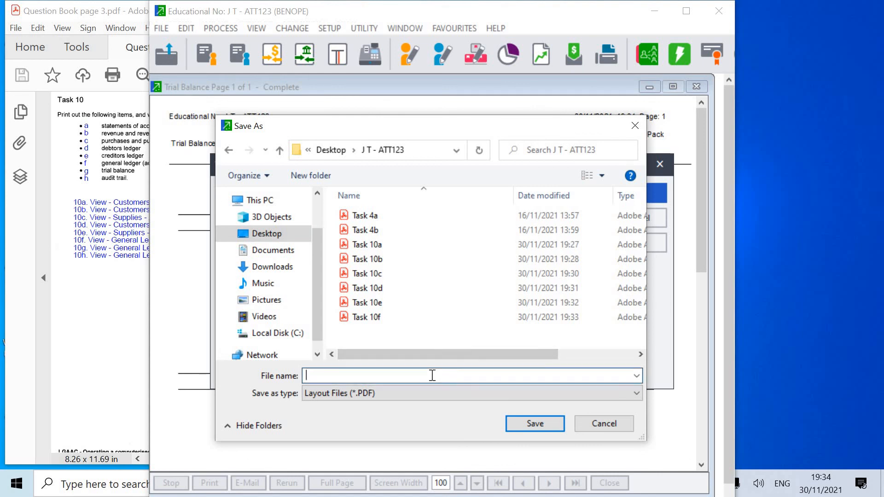
type("Task")
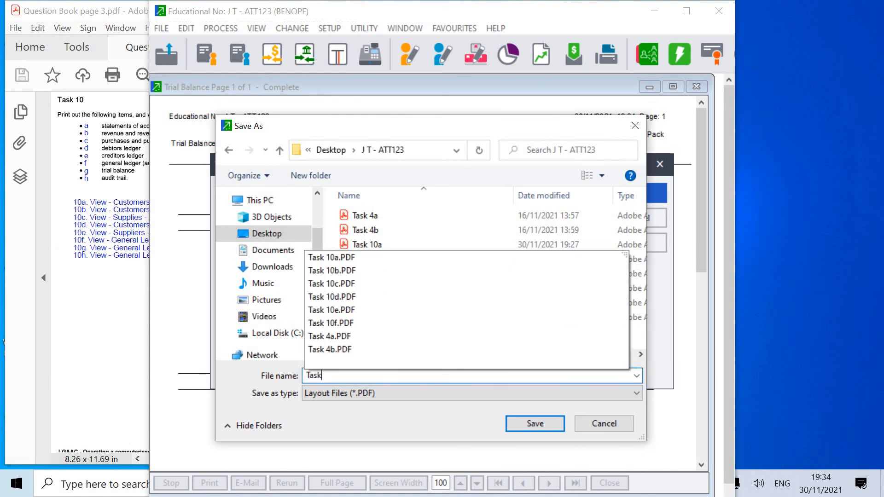
type(" 10")
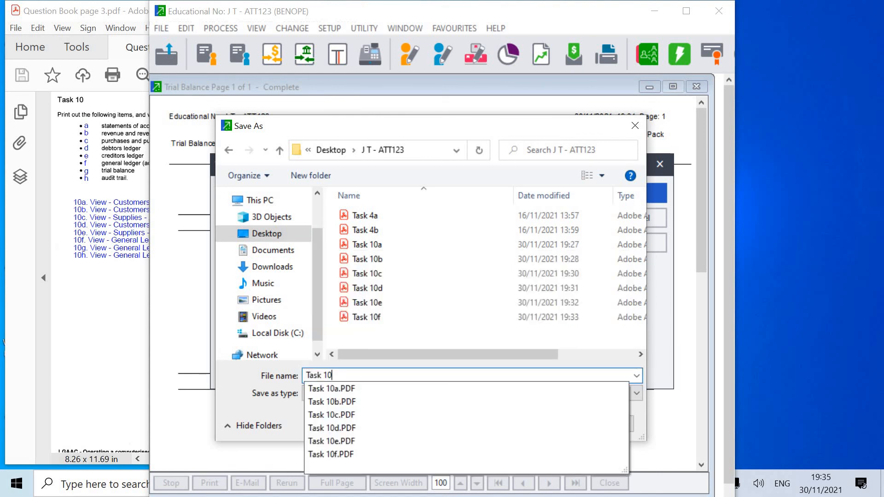
type("g")
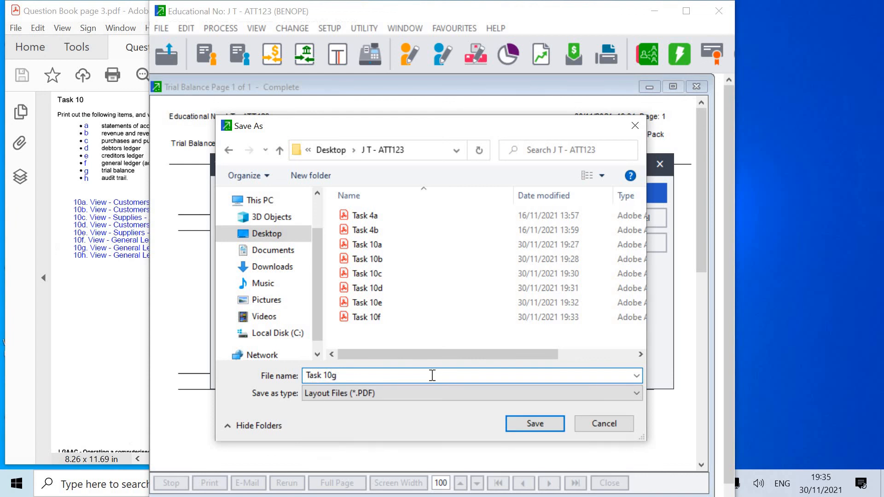
left_click(541, 428)
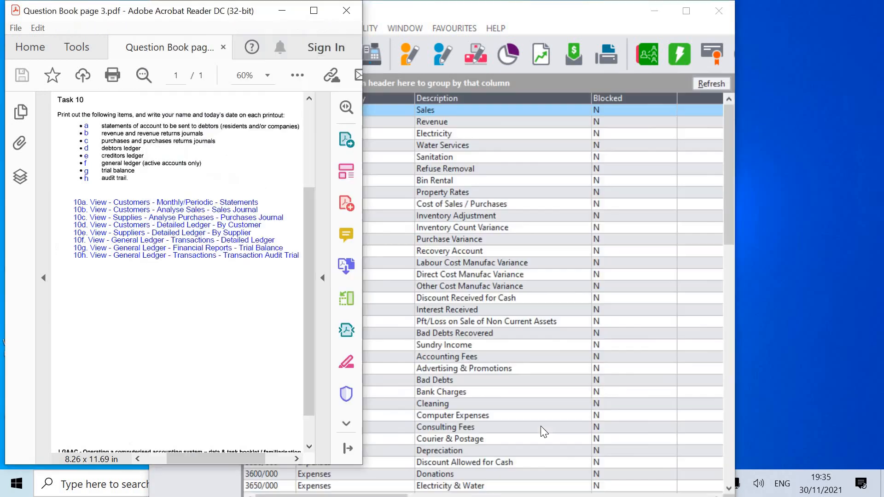
- Move the accounting program aside, enlarge the page view of the Task 10g PDF to check the trial balance, and close it
left_click(538, 14)
left_click_drag(570, 14, 686, 17)
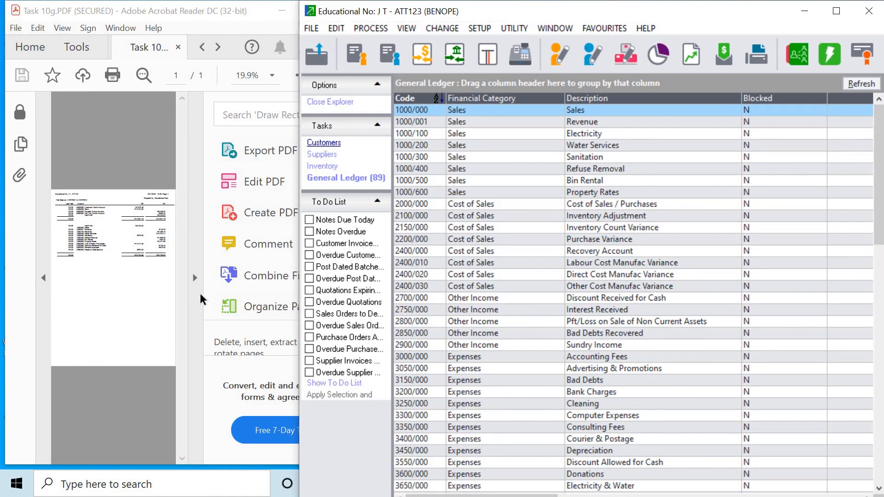
left_click(192, 278)
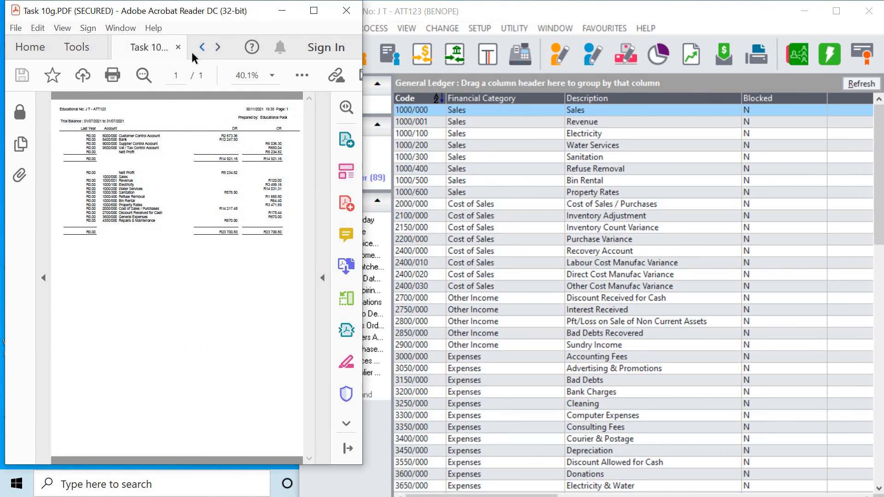
left_click(178, 47)
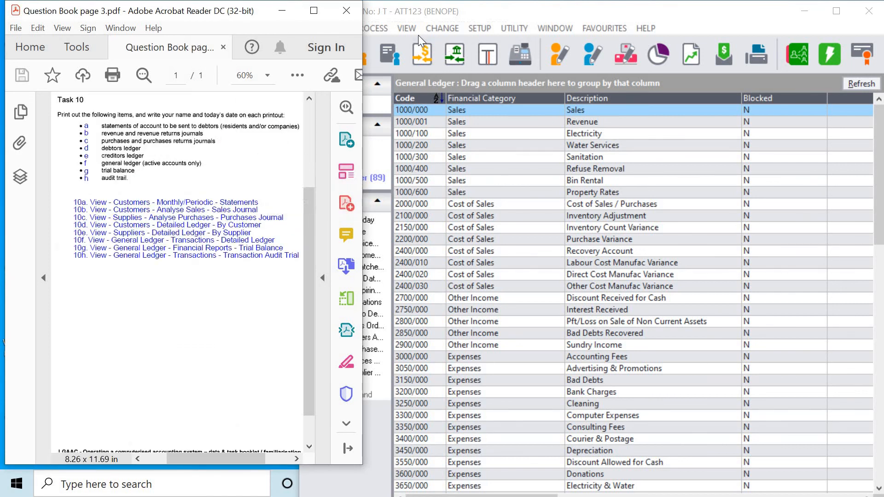
left_click(409, 28)
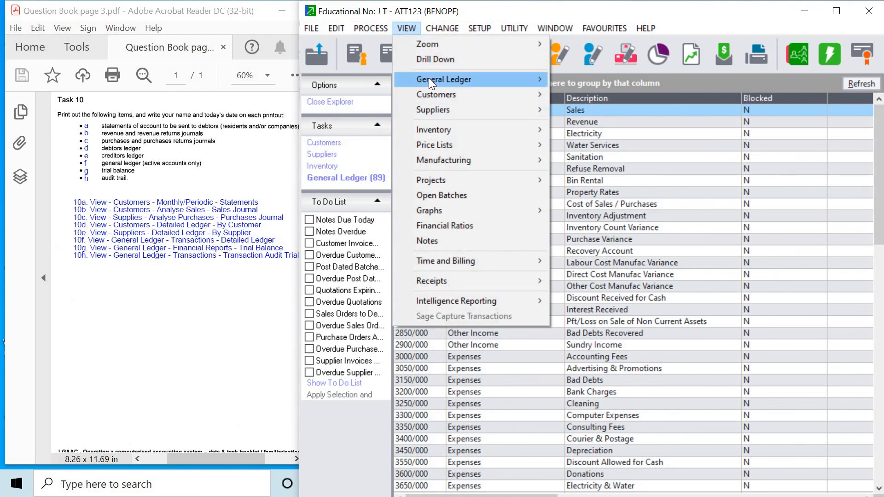
mouse_move(430, 81)
mouse_move(585, 92)
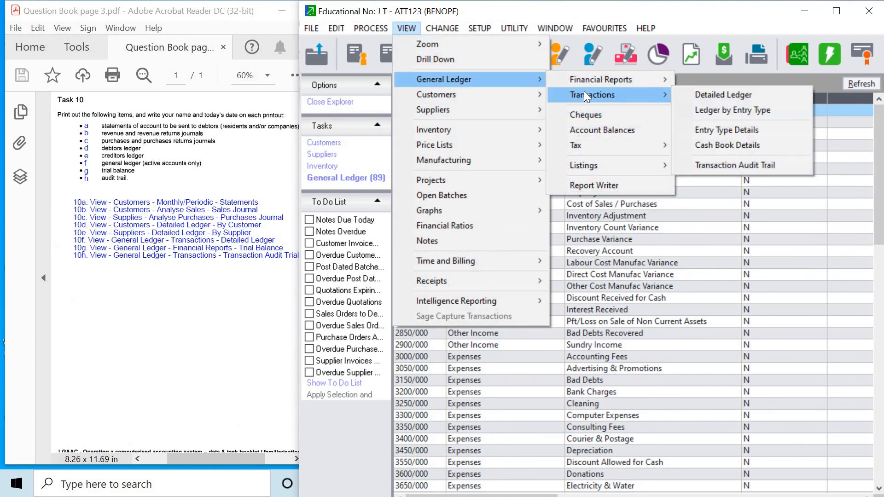
left_click(766, 149)
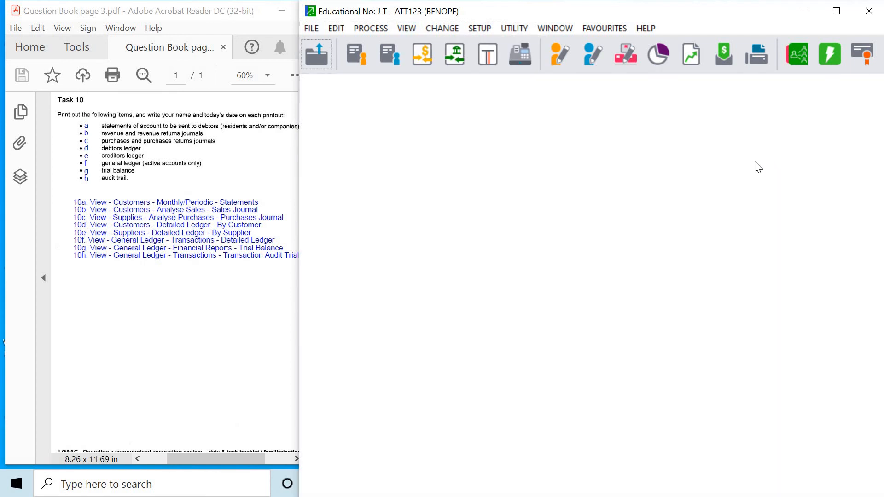
left_click(648, 198)
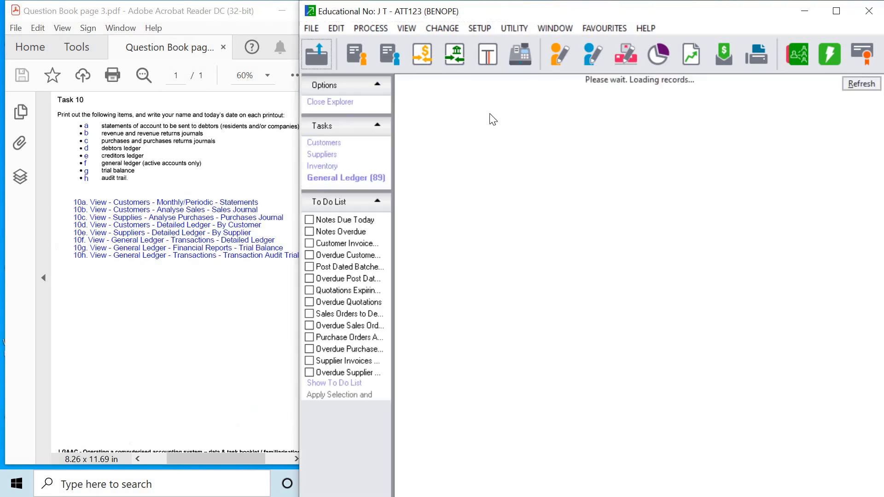
- Open the options for the general ledger's Transaction Audit Trail and set it to print to Screen for All Users
left_click(405, 31)
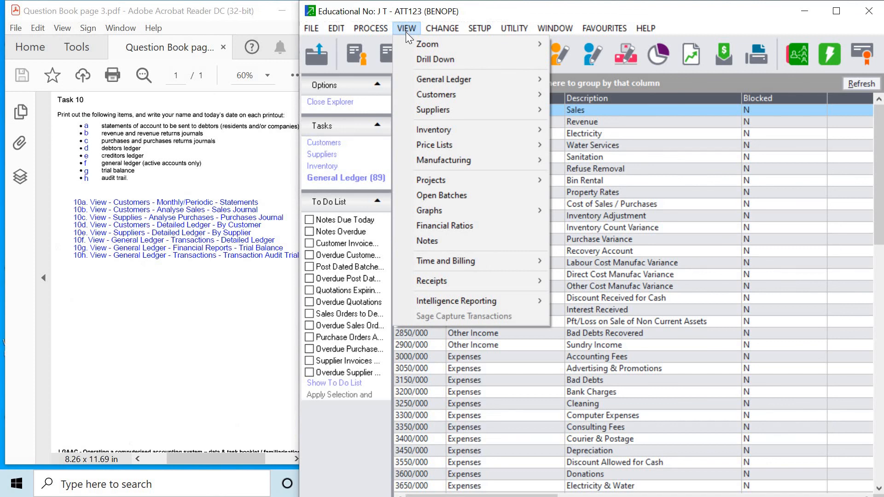
mouse_move(524, 82)
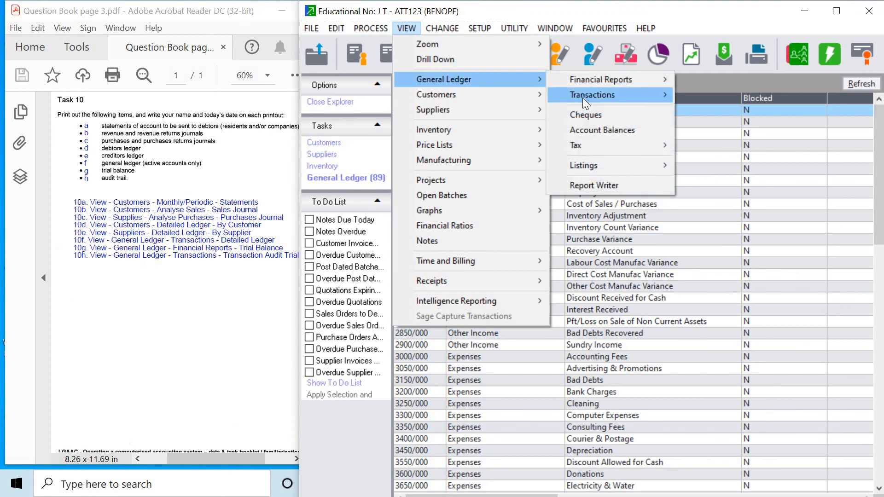
mouse_move(636, 97)
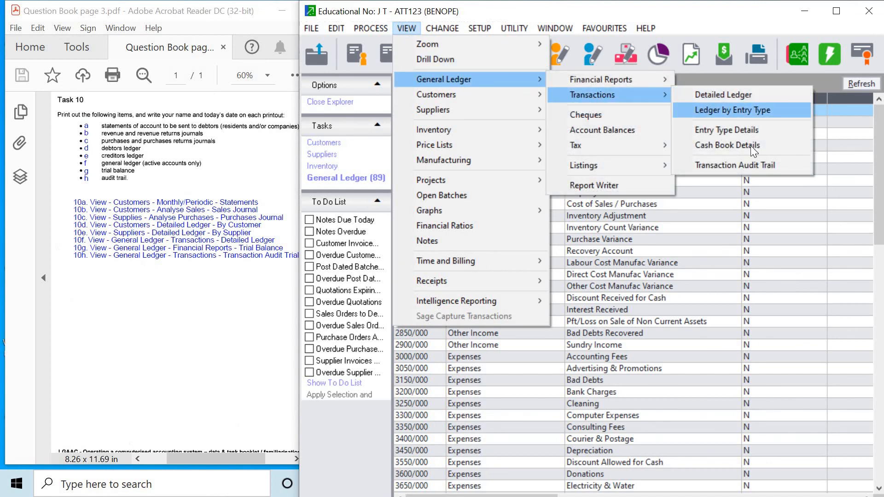
left_click(803, 164)
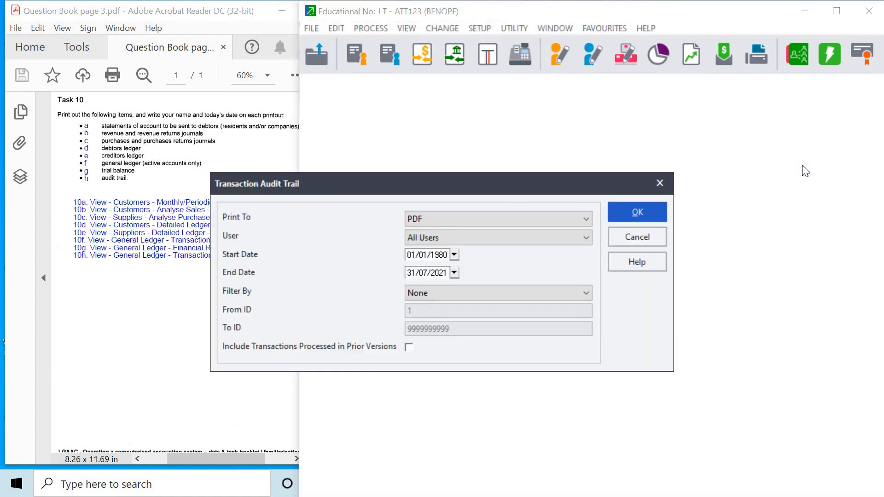
left_click(577, 221)
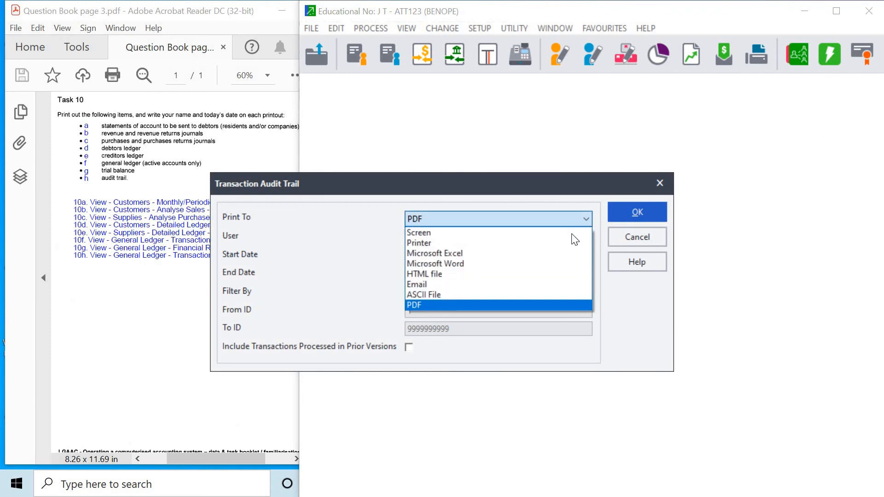
double_click(571, 236)
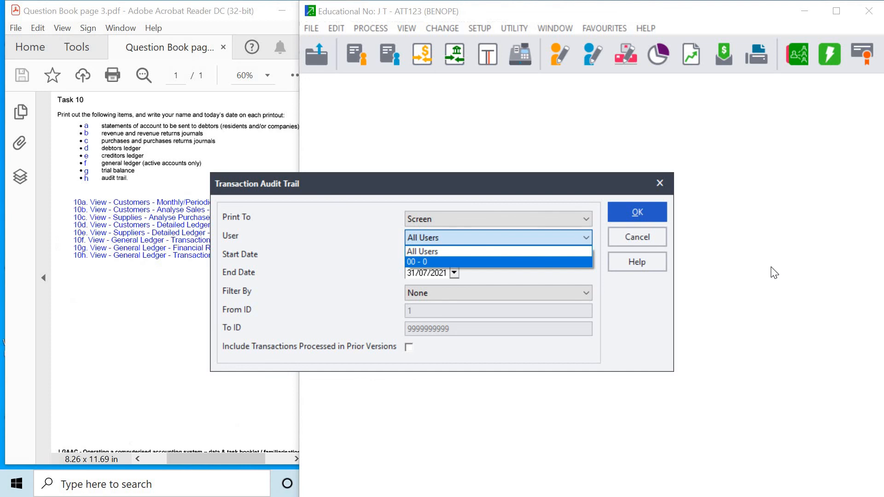
left_click(561, 250)
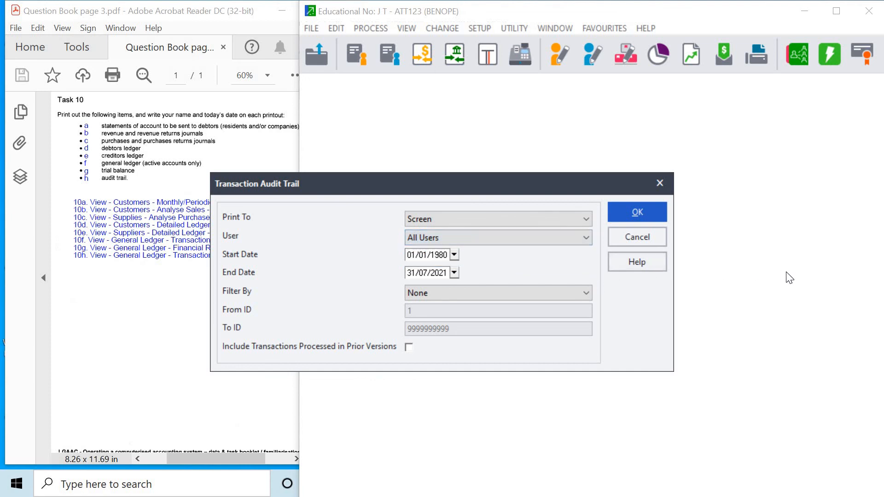
- Set the audit trail's end date to 30/06/2021, run the report, and move its window fully into view
left_click(454, 273)
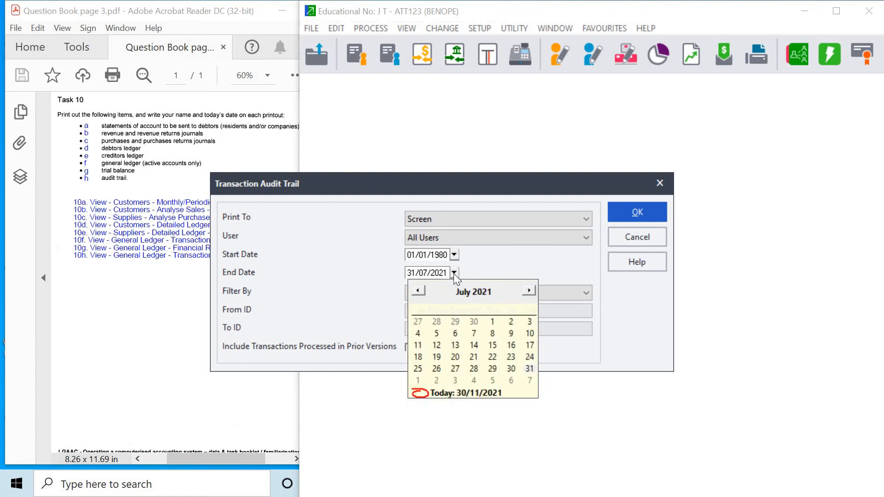
left_click(477, 321)
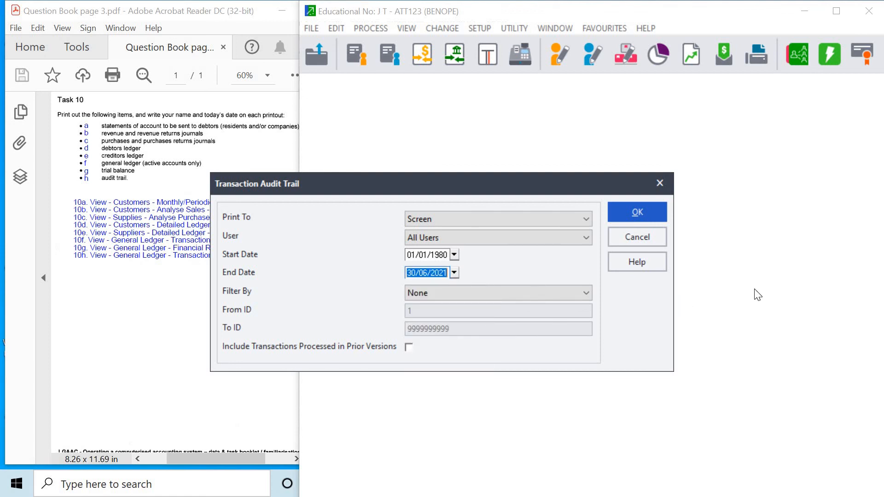
left_click(636, 214)
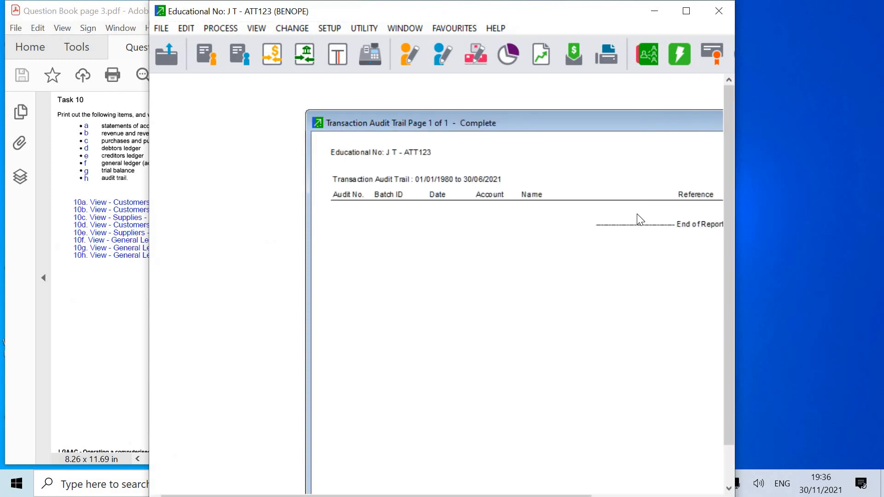
left_click_drag(570, 121, 415, 77)
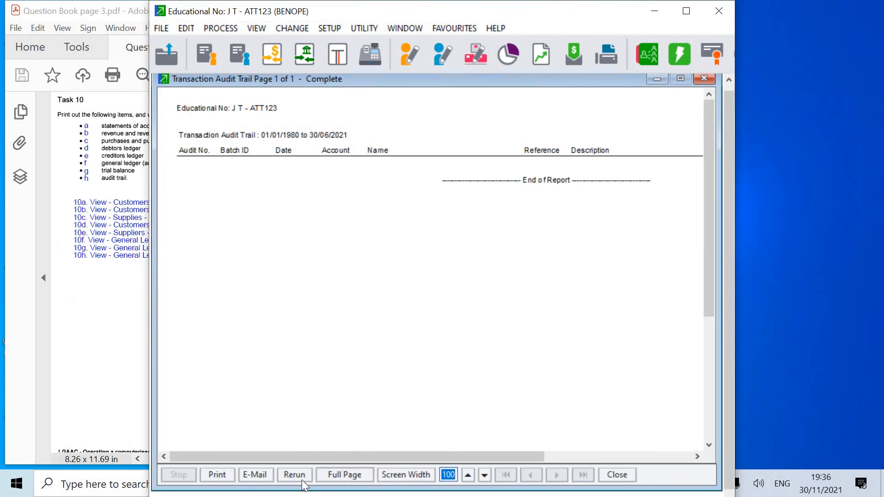
- Rerun the Transaction Audit Trail on screen with the end date set to 31/07/2021
left_click(295, 475)
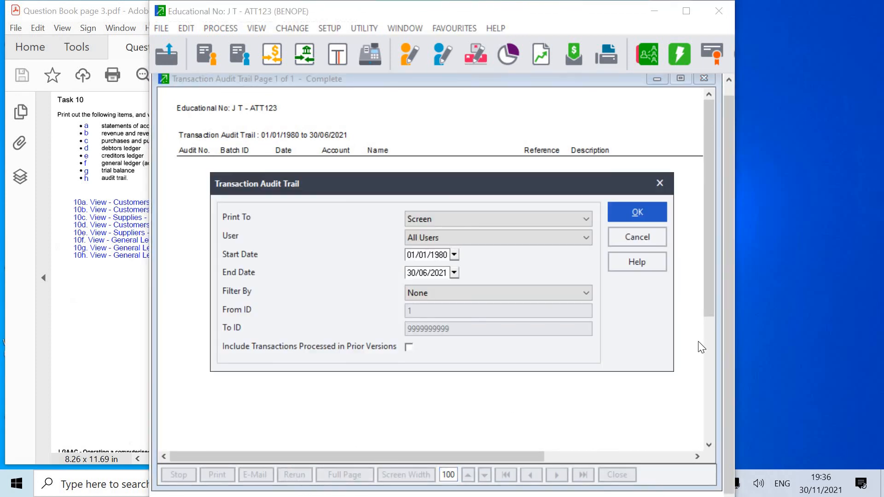
left_click(454, 273)
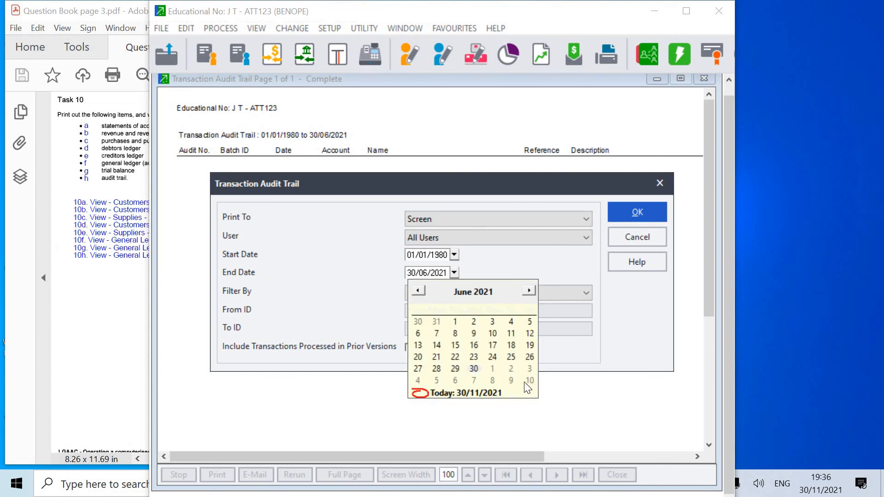
left_click(528, 291)
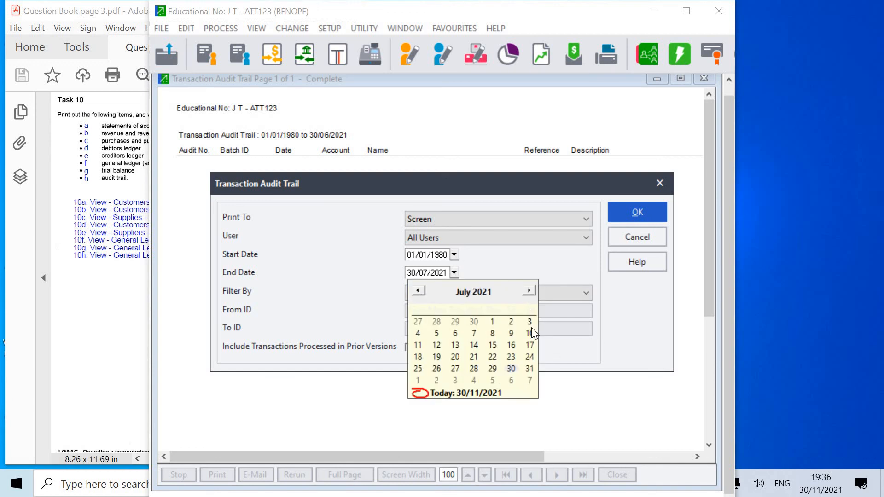
left_click(532, 371)
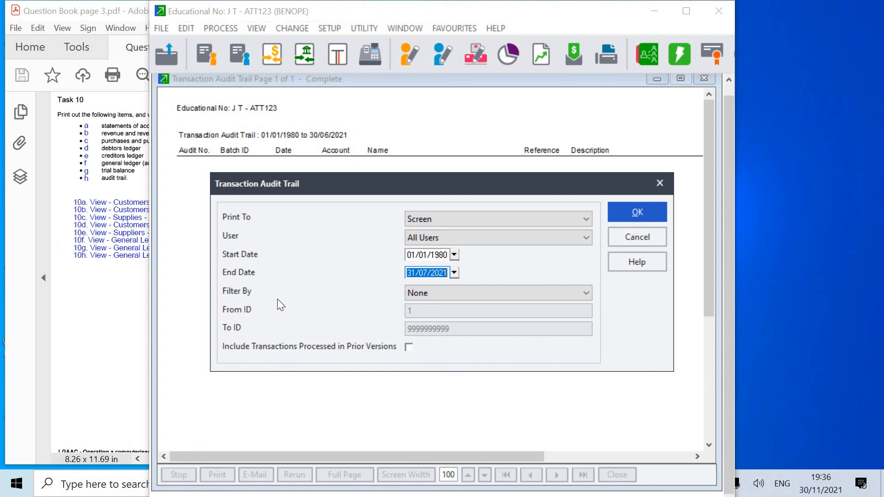
left_click(647, 215)
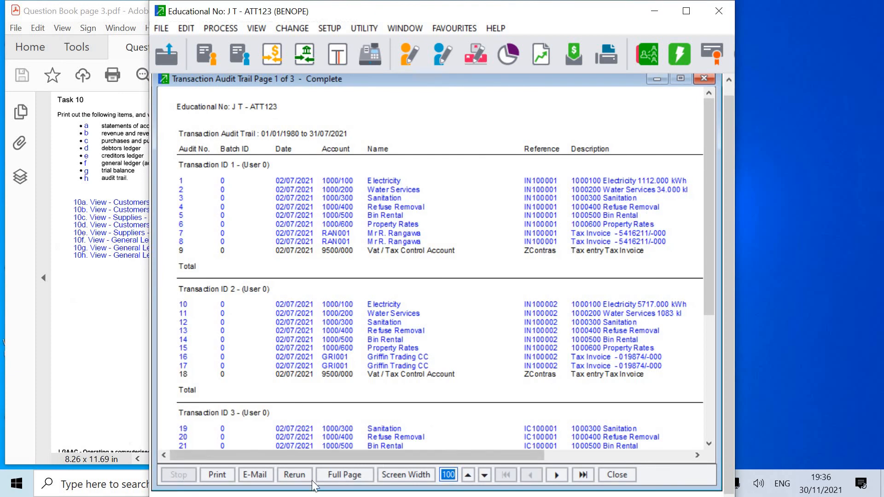
- Rerun the Transaction Audit Trail for the same dates with the output set to PDF
left_click(292, 475)
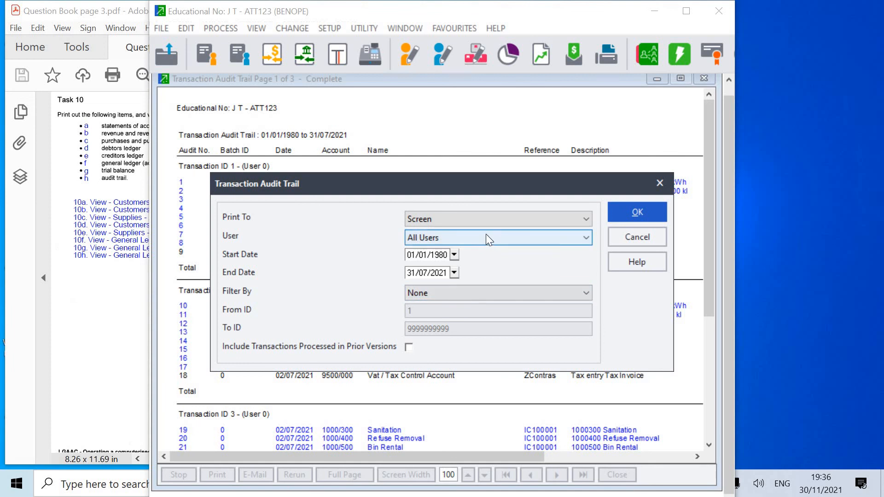
left_click(477, 220)
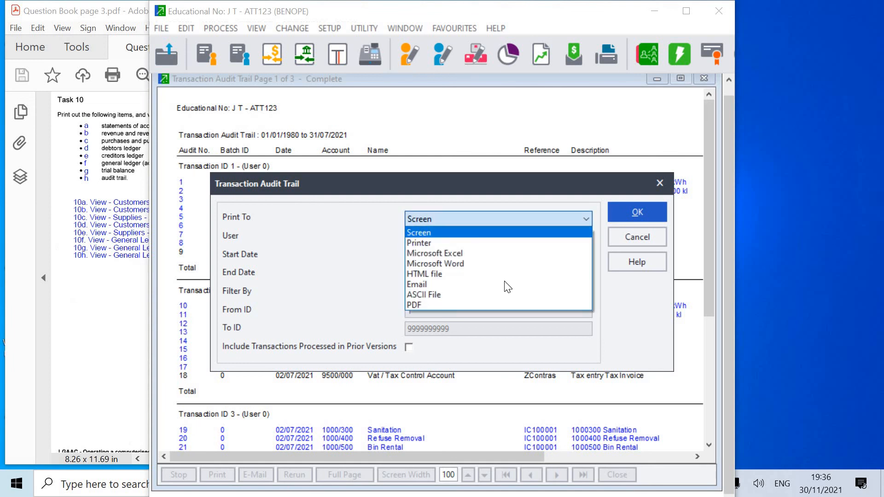
left_click(513, 304)
left_click(641, 215)
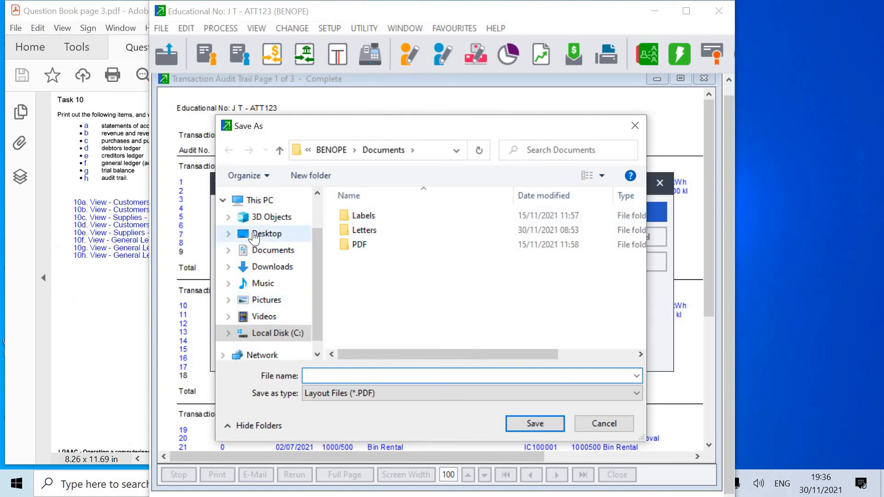
- Save the audit trail PDF as Task 10h in the J T - ATT123 folder on the Desktop
left_click(254, 236)
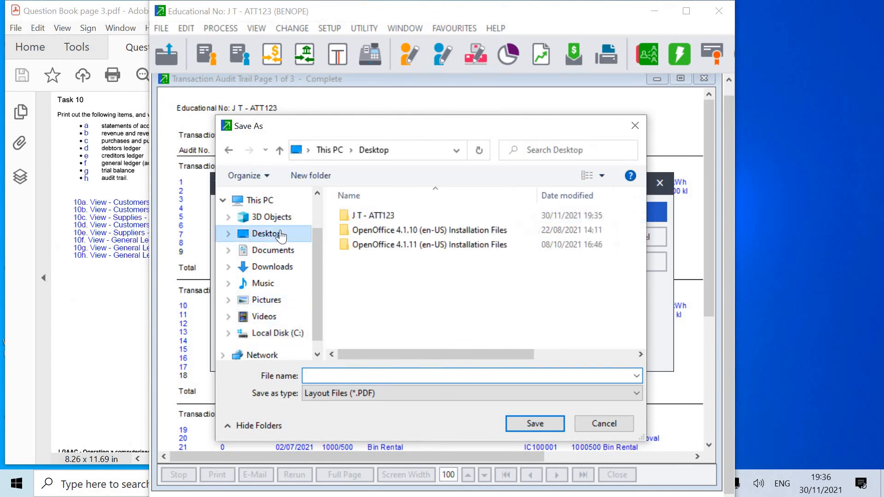
double_click(343, 215)
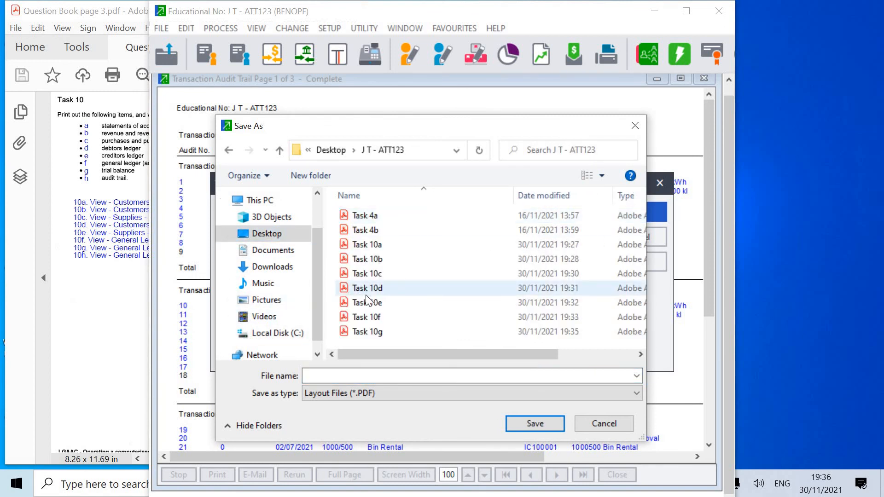
left_click(415, 377)
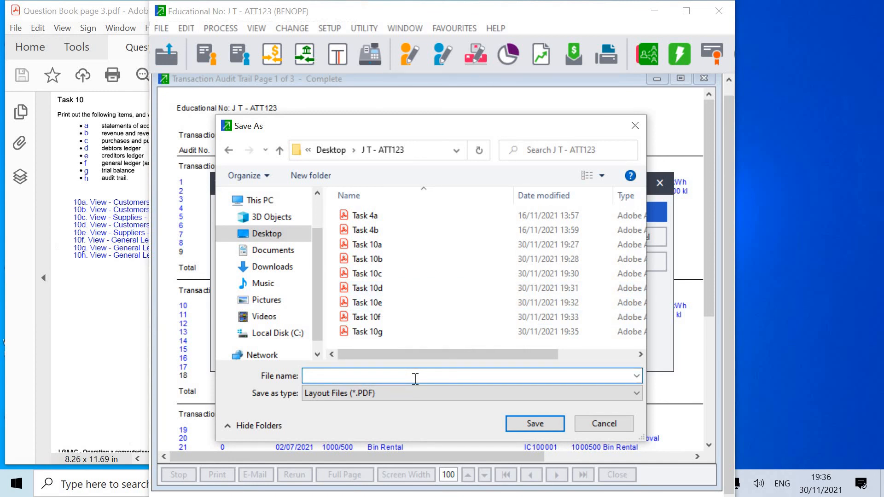
type("Task 1")
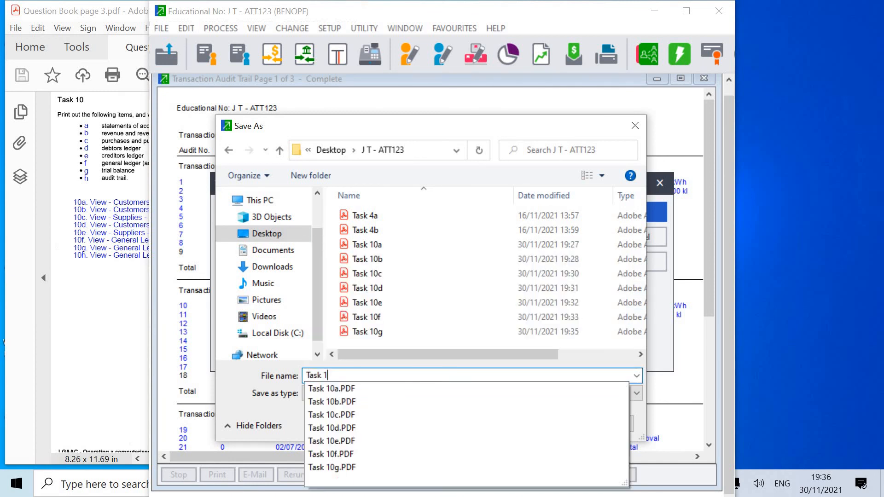
type("0h")
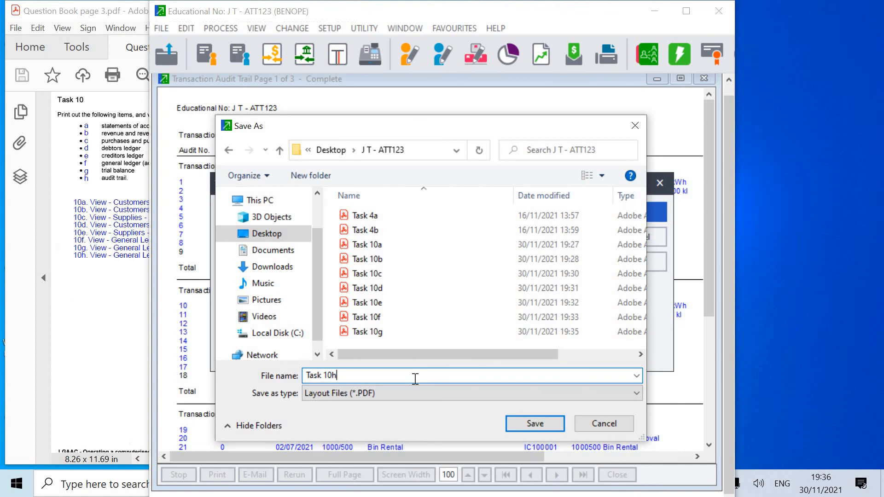
left_click(538, 428)
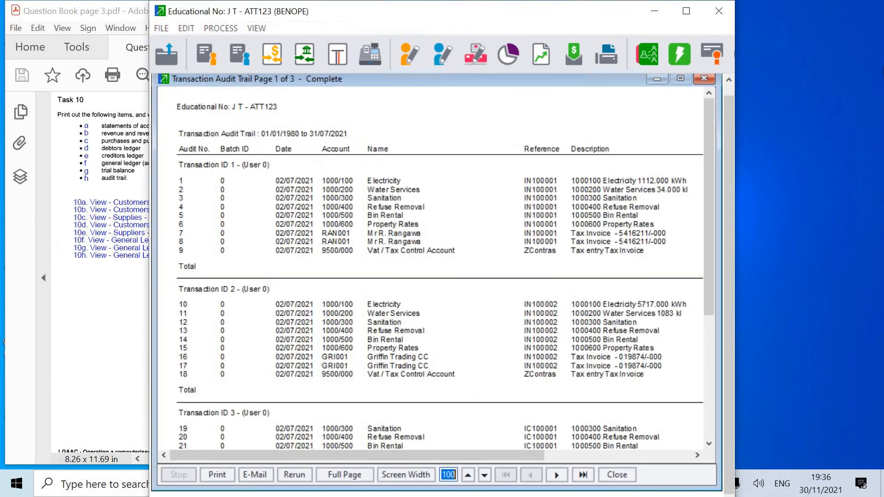
- Close the on-screen audit trail report, and check the Task 10h PDF in a larger page view before closing it
left_click(617, 475)
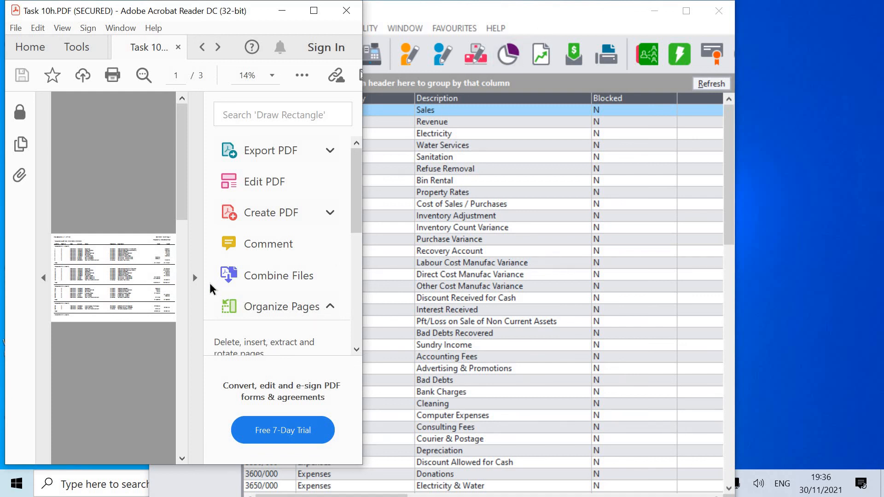
left_click(196, 276)
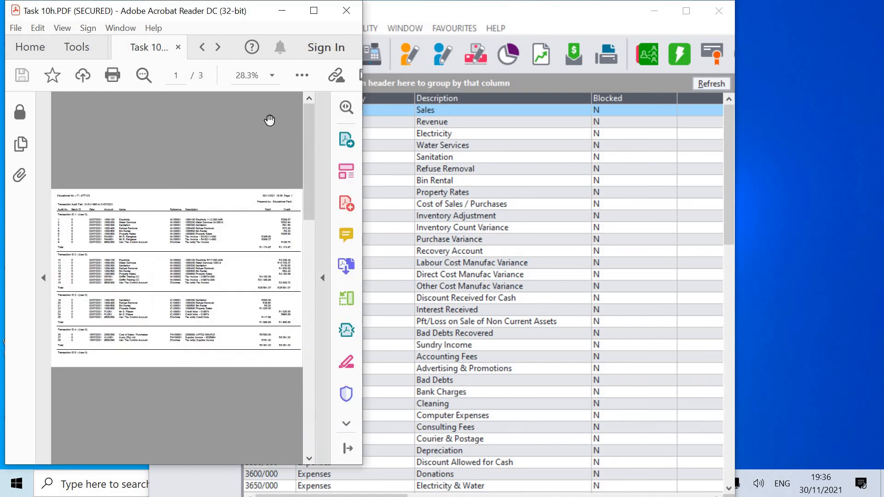
left_click(179, 47)
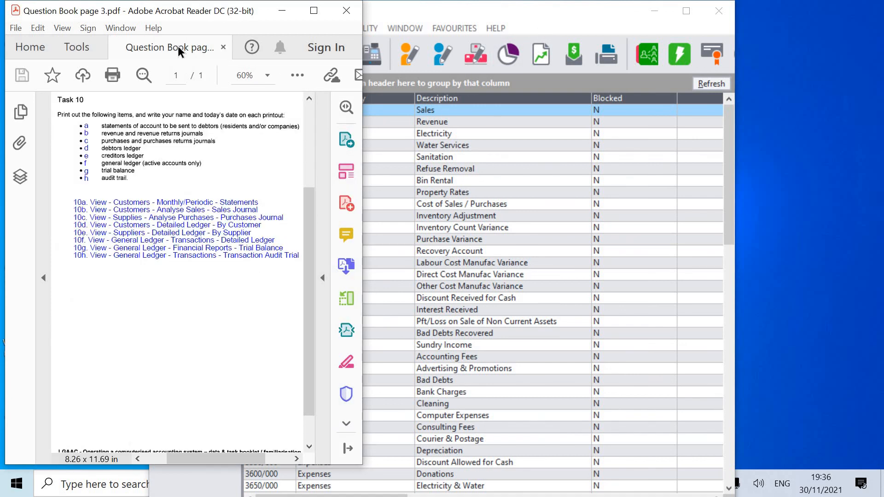
- Maximize the Question Book page 3 PDF to review the Task 10 list, close it, and minimize the accounting program
left_click(317, 11)
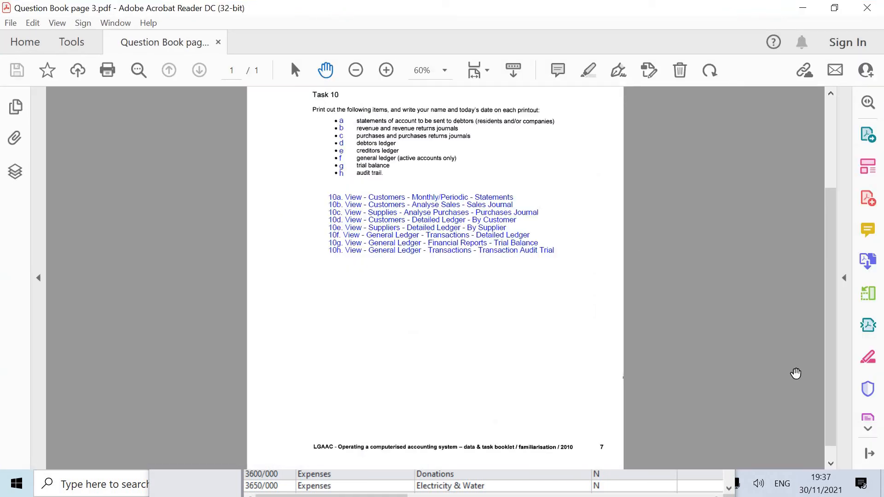
left_click(872, 8)
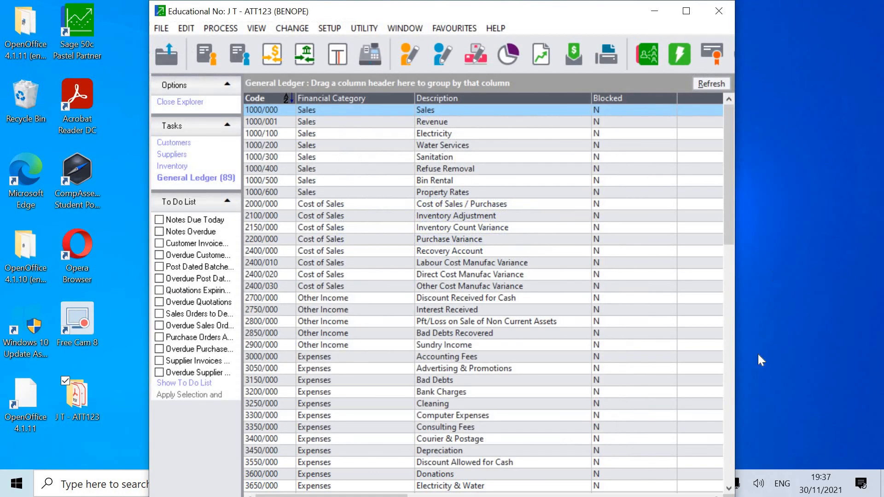
left_click(654, 11)
left_click(693, 486)
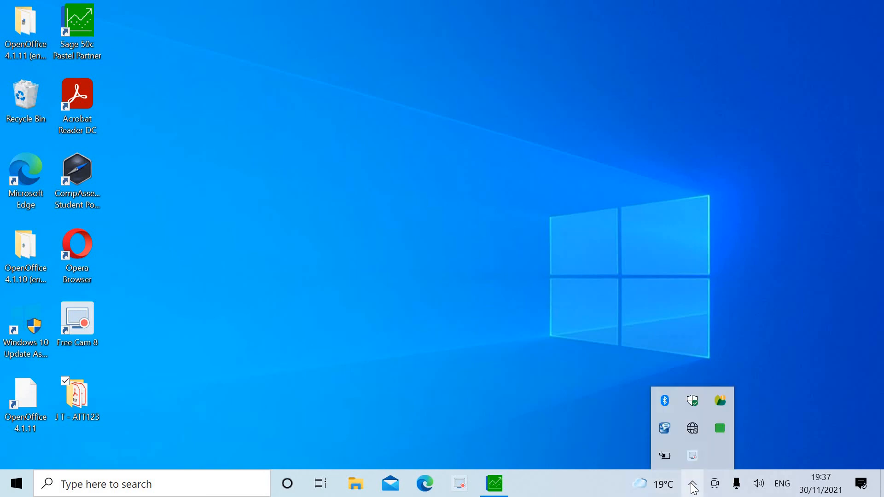